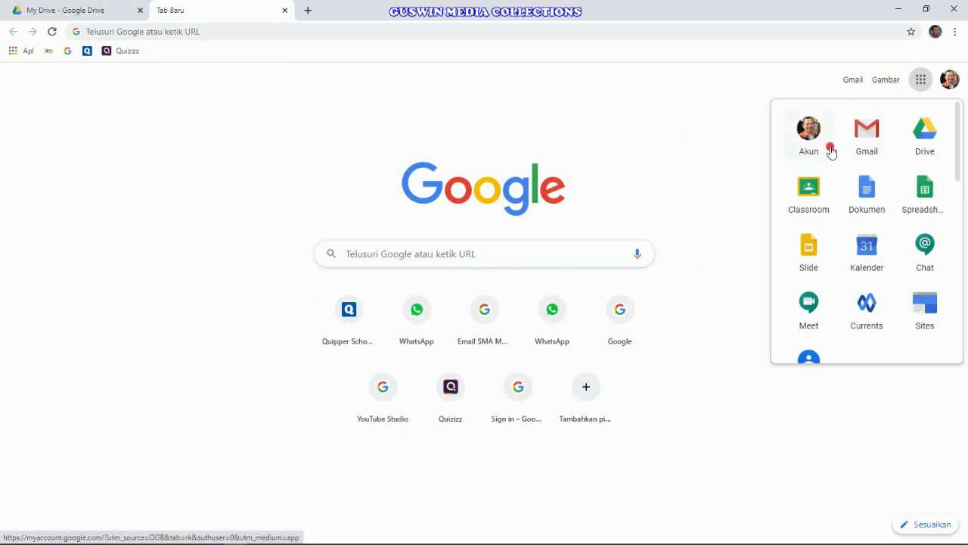
# - Open Google Classroom from the Google apps list, look over the class cards and open the XI IPS 3 class
pyautogui.click(808, 191)
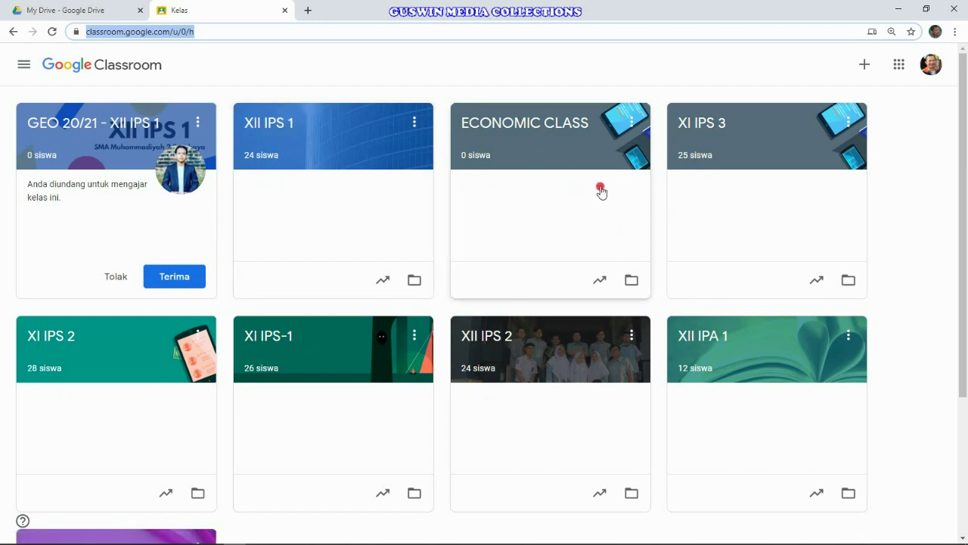
pyautogui.scroll(-3, 644, 226)
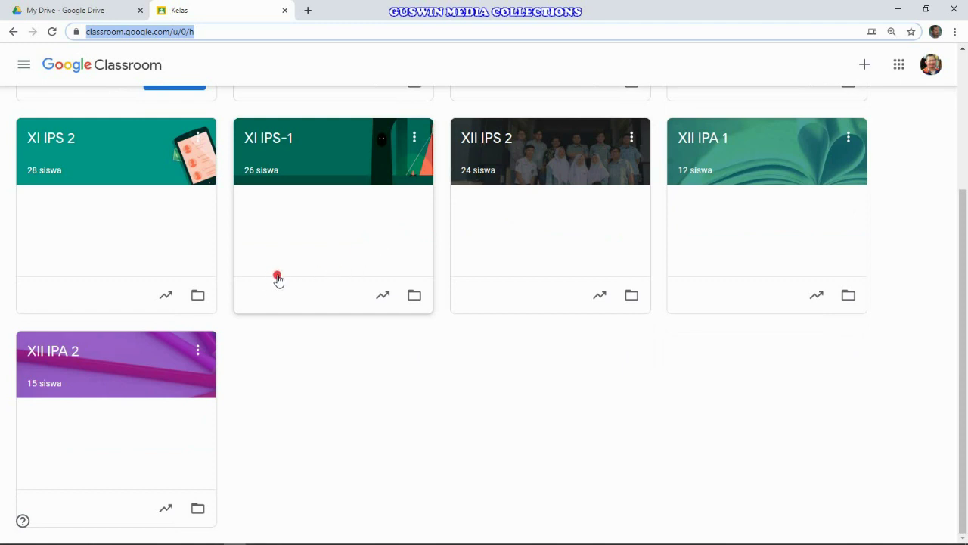
pyautogui.scroll(3, 519, 202)
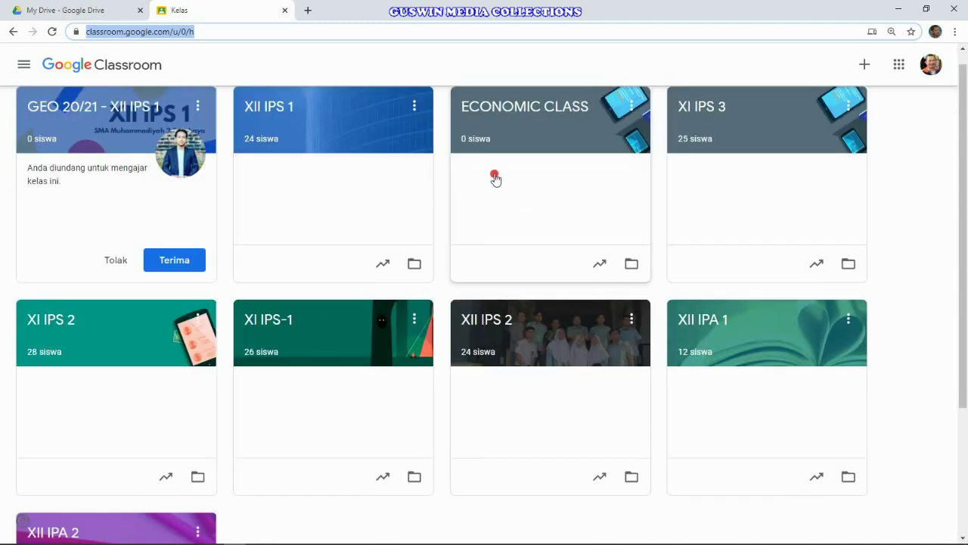
pyautogui.scroll(1, 643, 125)
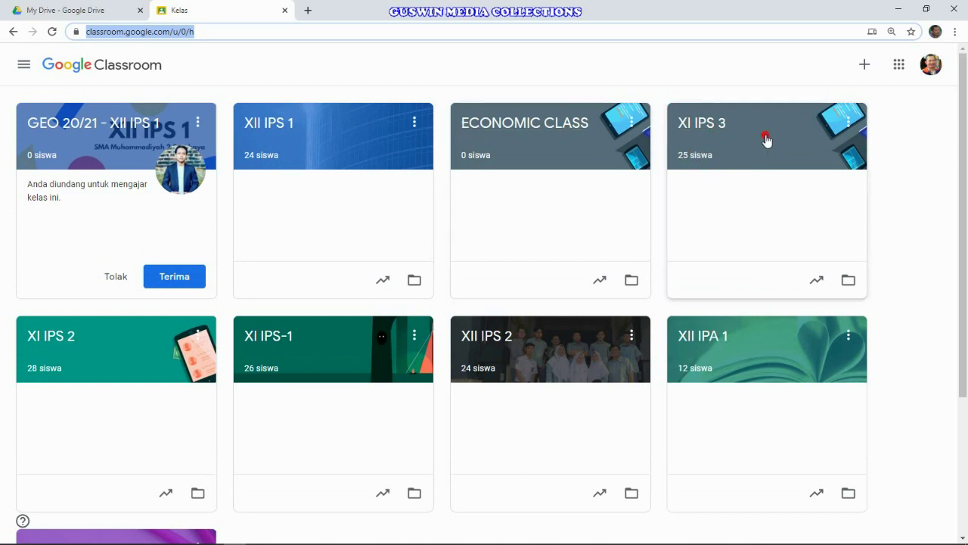
pyautogui.click(716, 139)
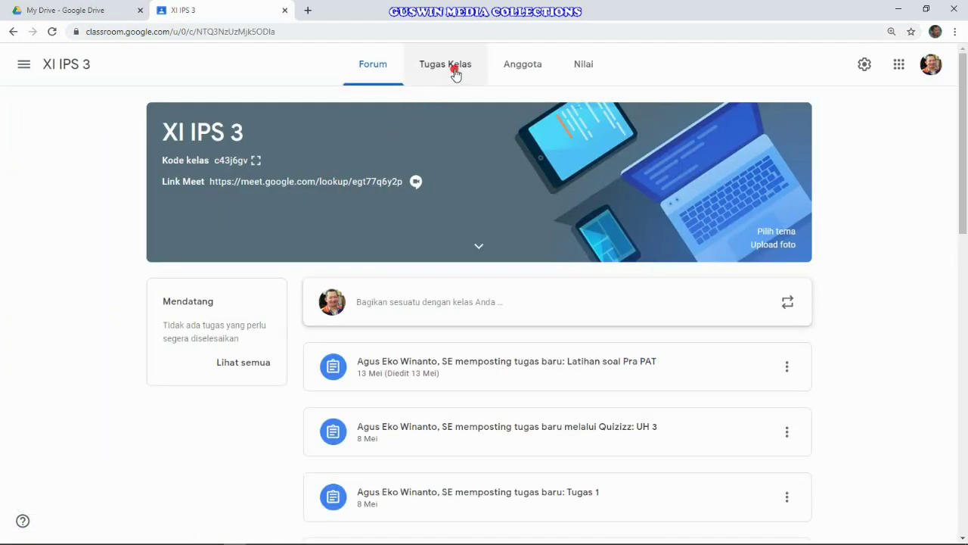
# - Review the XI IPS 3 forum posts, gradebook and list of class members
pyautogui.scroll(-4, 401, 339)
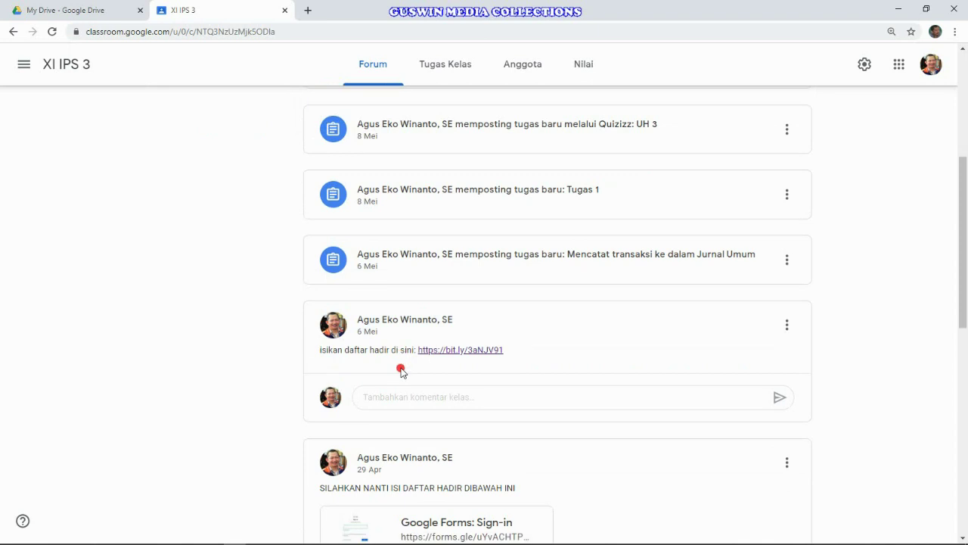
pyautogui.scroll(4, 446, 243)
pyautogui.click(587, 66)
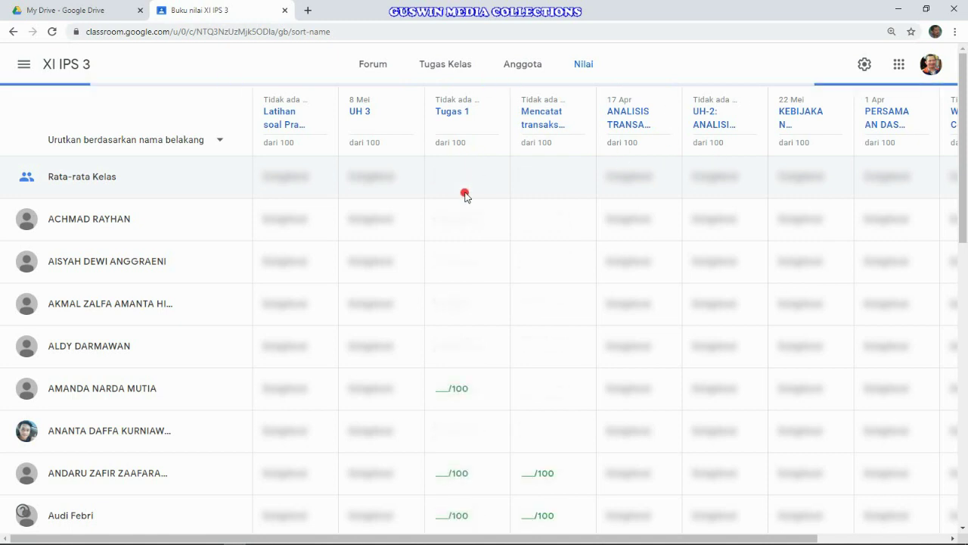
pyautogui.click(522, 66)
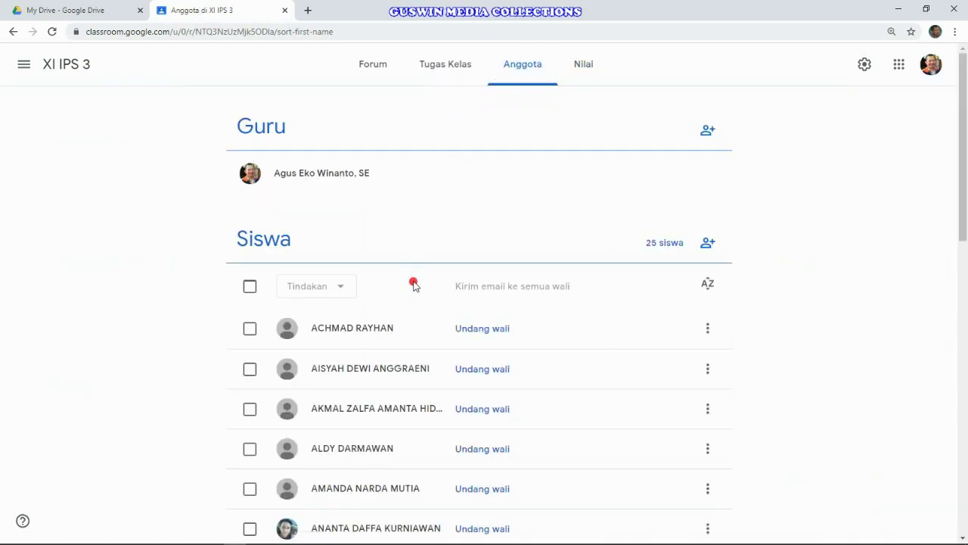
pyautogui.scroll(-2, 408, 280)
pyautogui.scroll(2, 405, 289)
pyautogui.scroll(-3, 384, 269)
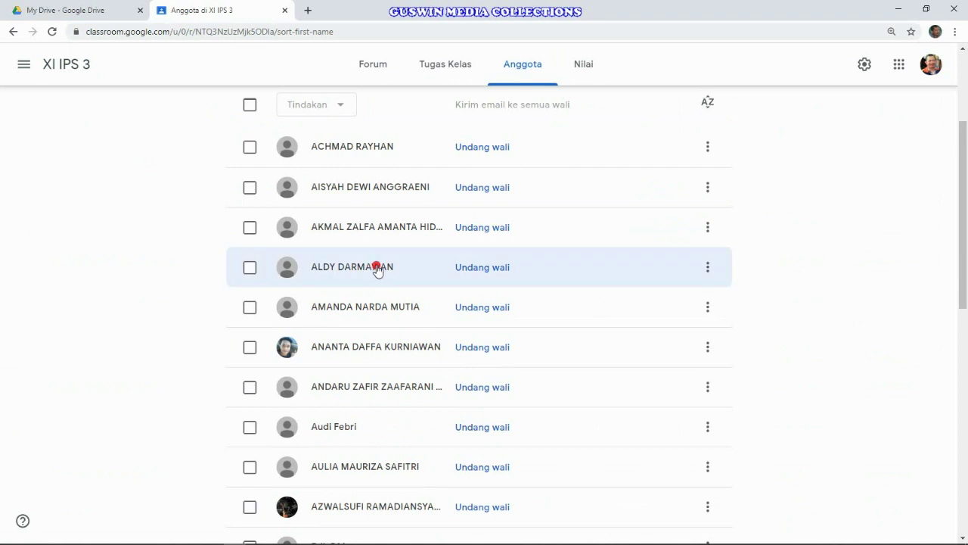
pyautogui.scroll(3, 377, 269)
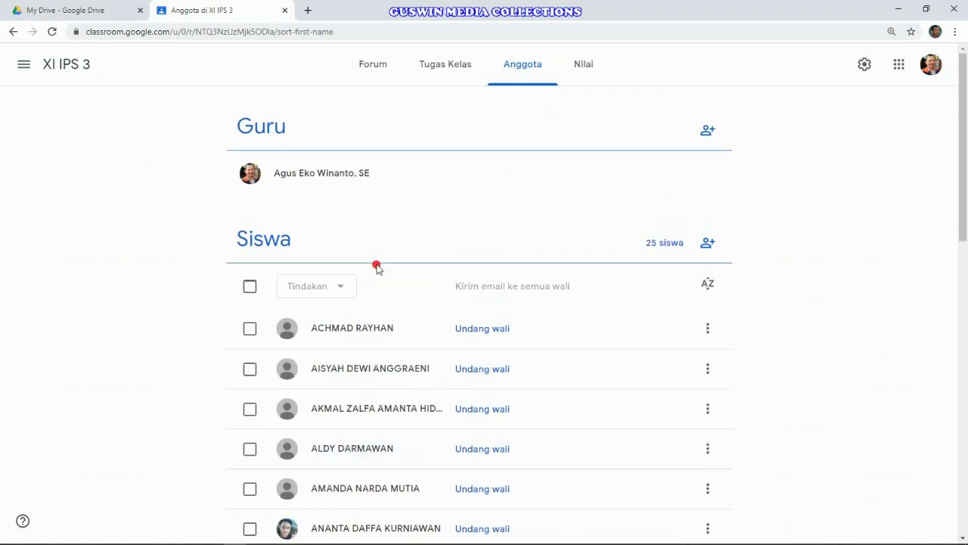
# - Select all students in XI IPS 3 and remove them from the class with Keluarkan
pyautogui.click(249, 288)
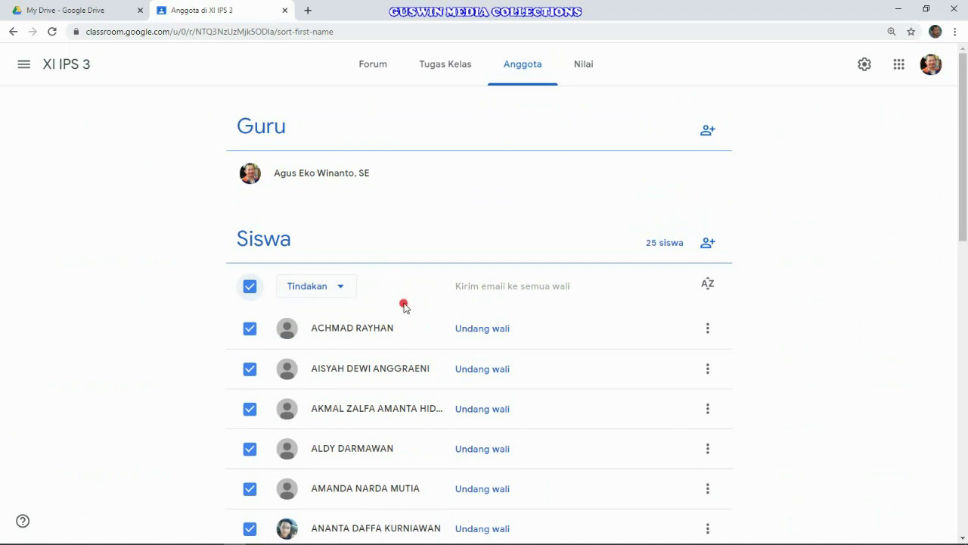
pyautogui.scroll(-8, 404, 306)
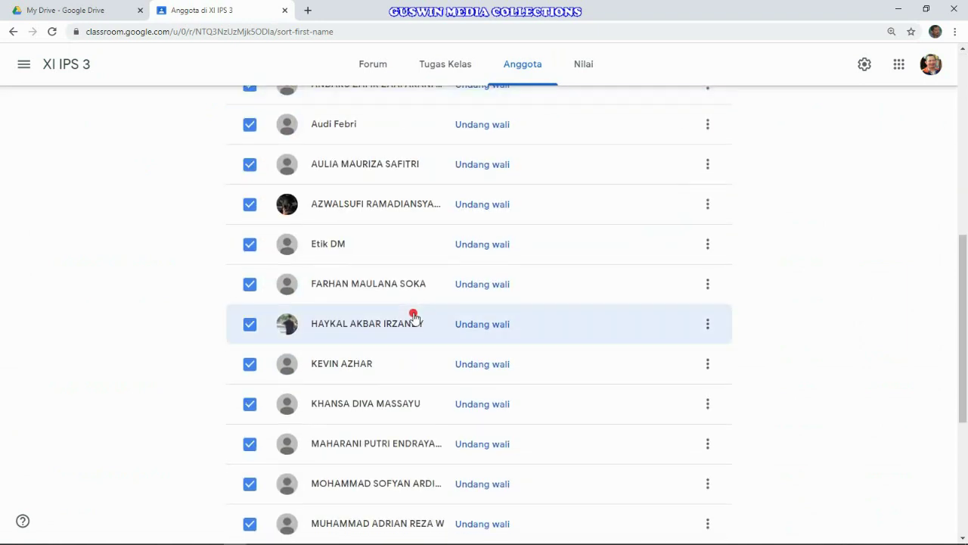
pyautogui.scroll(8, 413, 315)
pyautogui.click(250, 290)
pyautogui.click(251, 290)
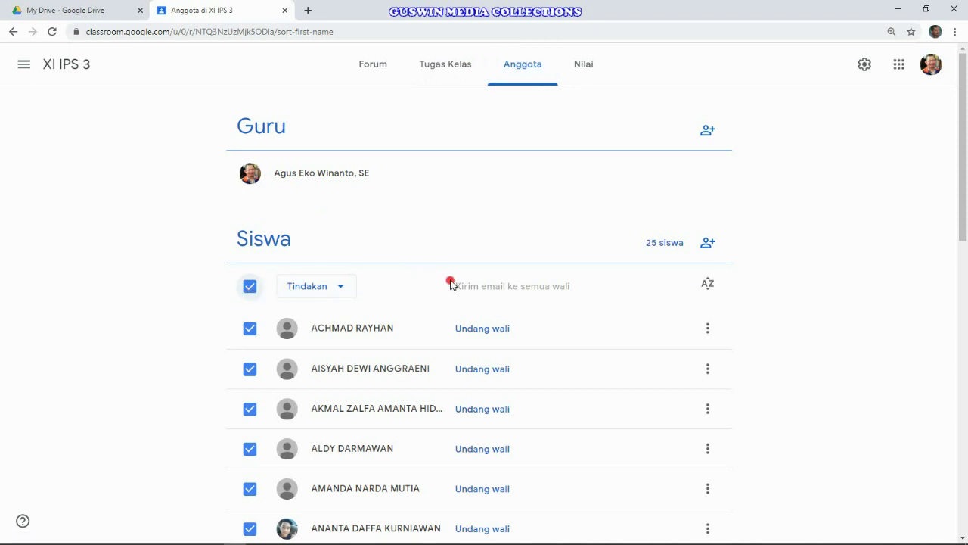
pyautogui.click(341, 291)
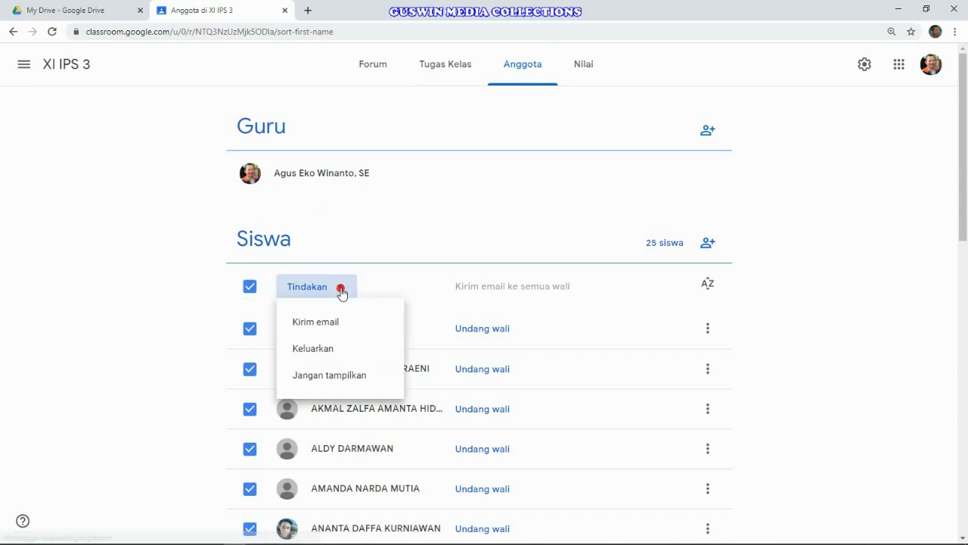
pyautogui.click(326, 349)
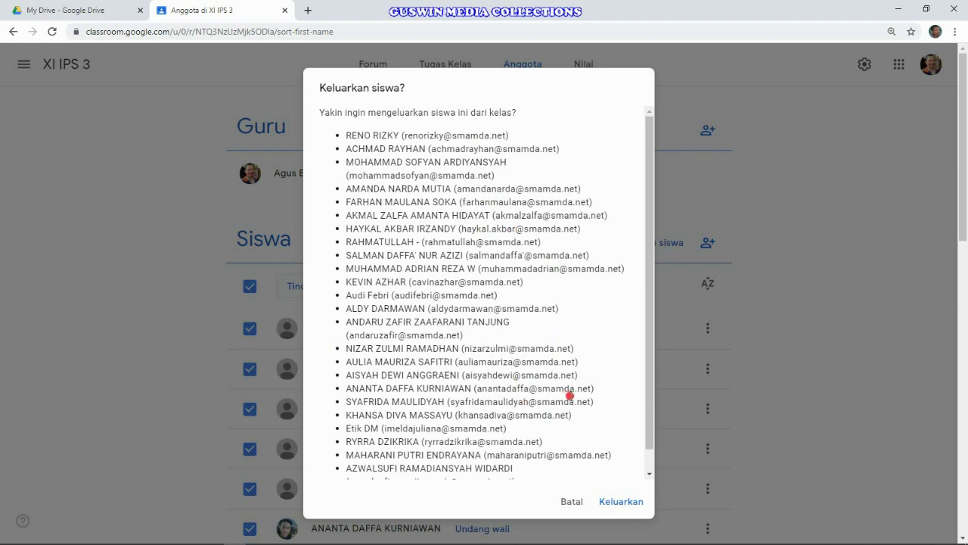
pyautogui.click(616, 509)
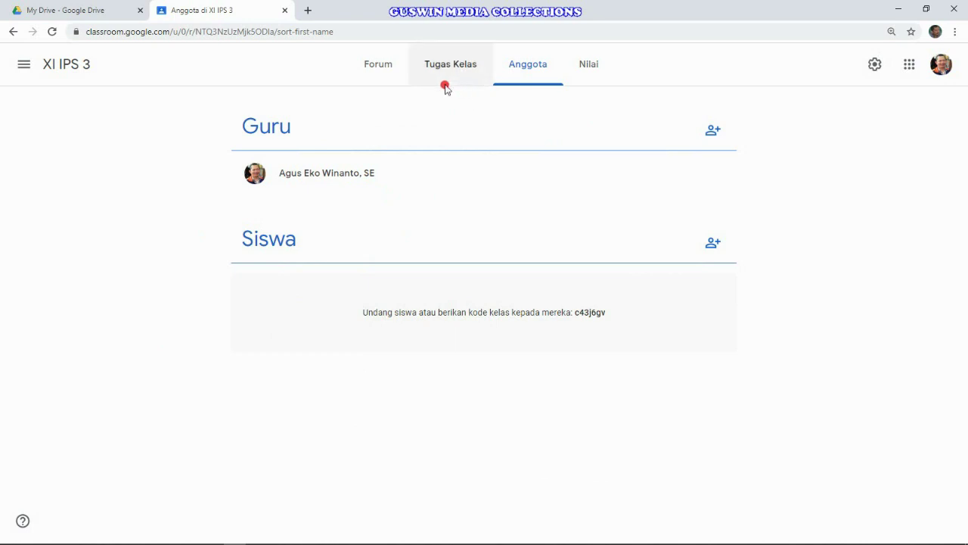
# - Check the XI IPS 3 gradebook and member list, and examine the assignments listed under Tugas Kelas
pyautogui.click(587, 75)
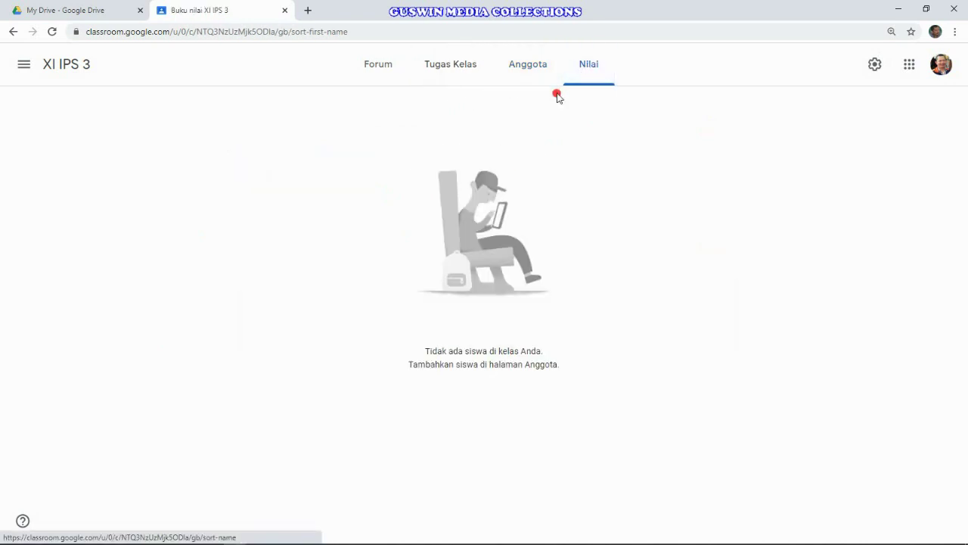
pyautogui.click(522, 70)
pyautogui.click(472, 74)
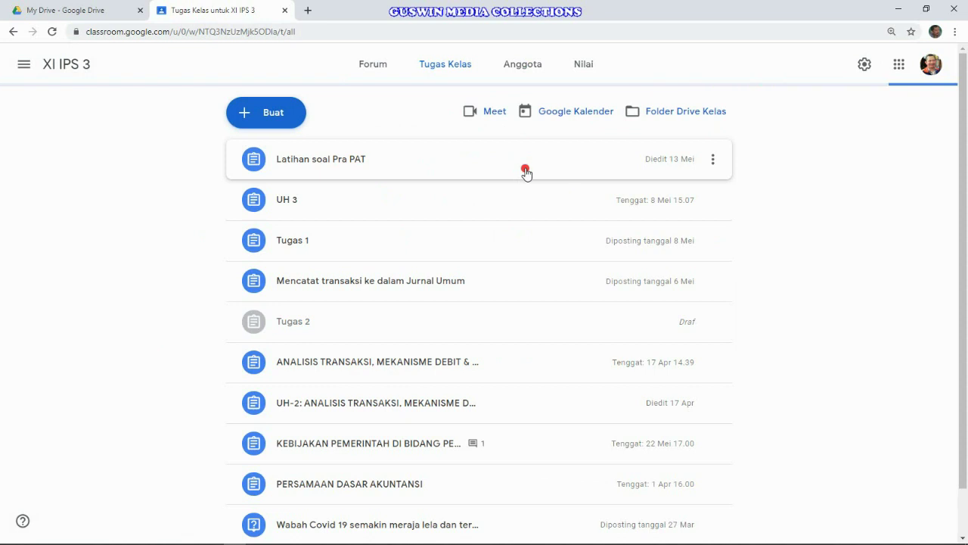
pyautogui.scroll(-2, 371, 259)
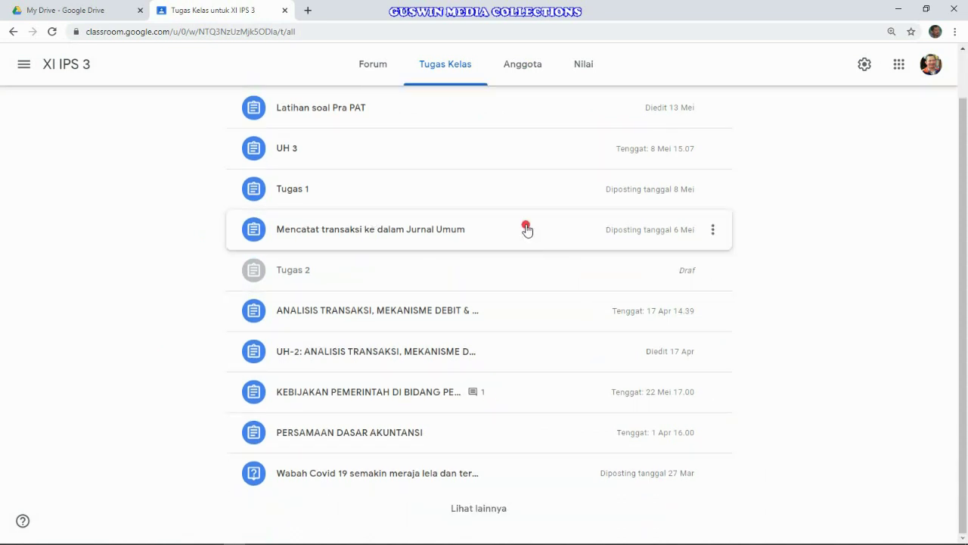
pyautogui.scroll(2, 524, 227)
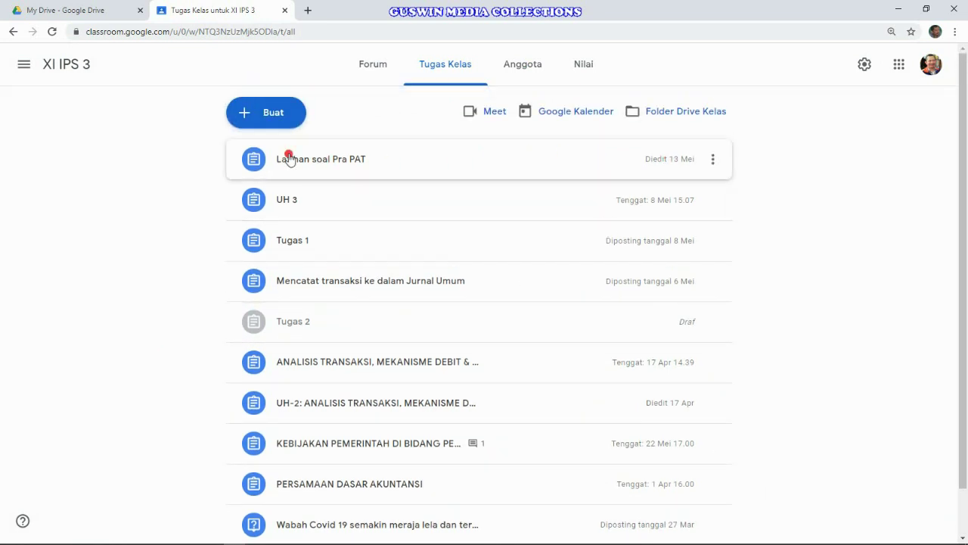
pyautogui.scroll(-1, 568, 286)
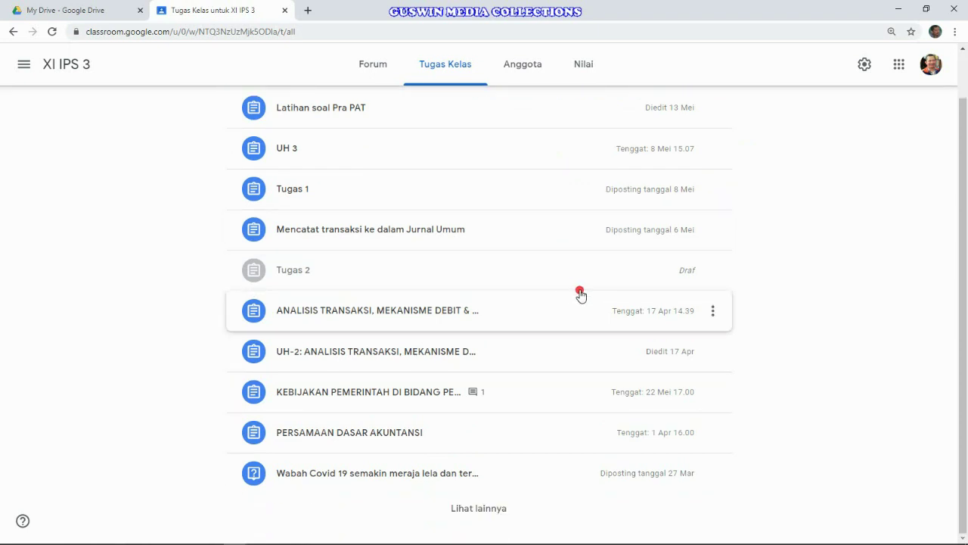
pyautogui.scroll(1, 670, 238)
pyautogui.scroll(-1, 624, 288)
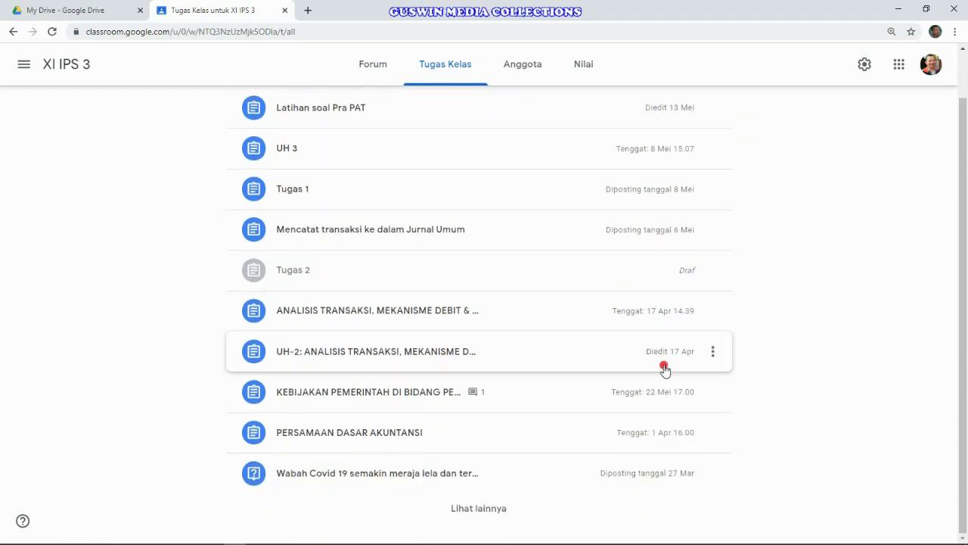
pyautogui.hotkey('ctrl', 'a')
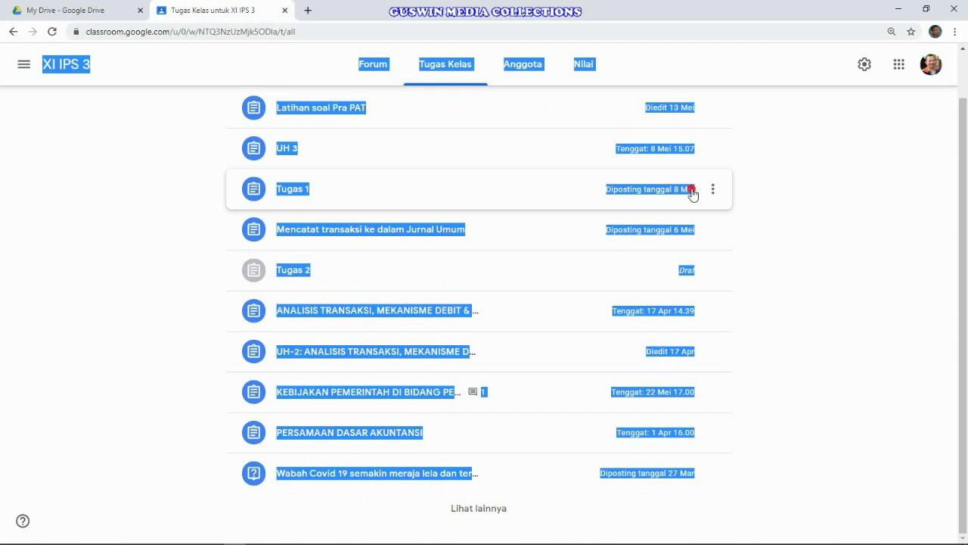
# - Delete the "Tugas 1" assignment from the XI IPS 3 classwork and confirm the deletion
pyautogui.click(713, 189)
pyautogui.click(662, 241)
pyautogui.click(552, 323)
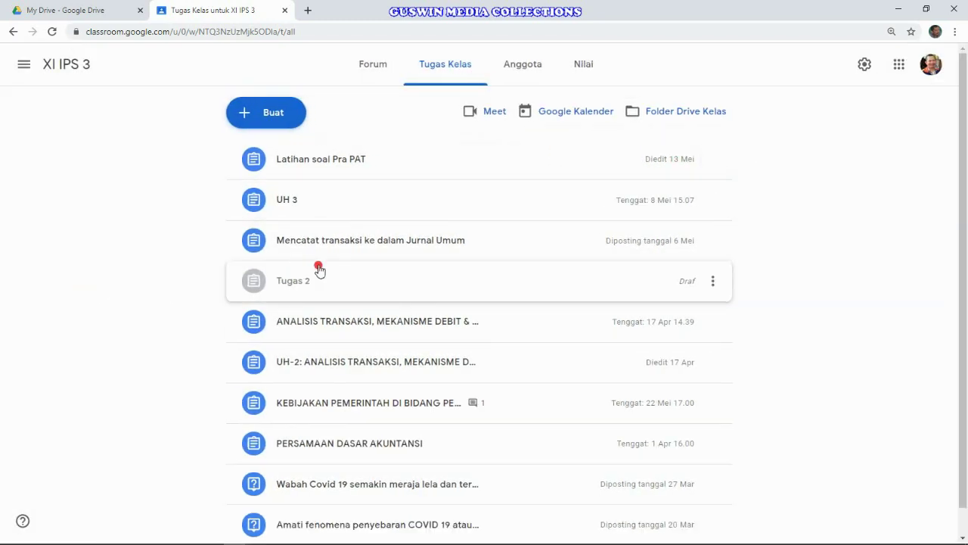
# - Delete the "PERSAMAAN DASAR AKUNTANSI" assignment from the classwork list and confirm
pyautogui.scroll(-1, 512, 342)
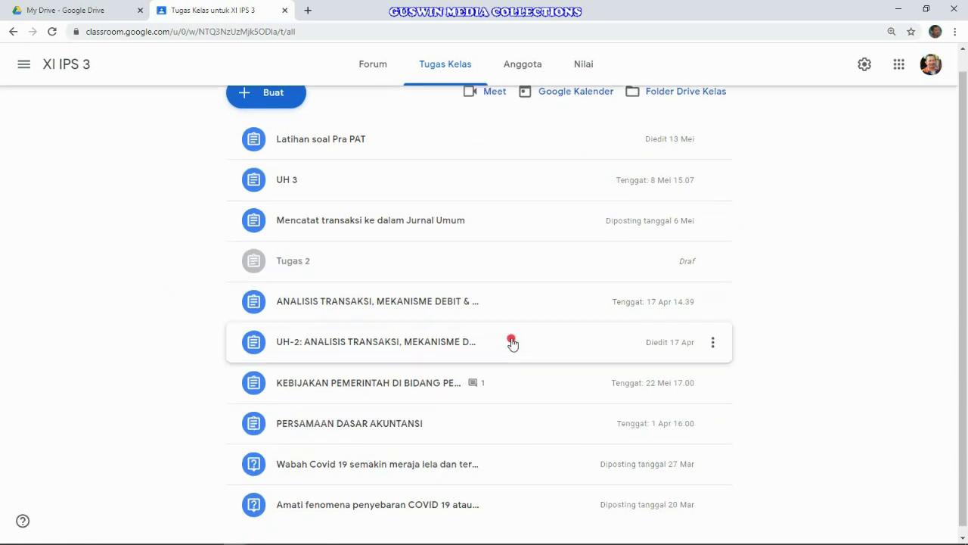
pyautogui.click(713, 418)
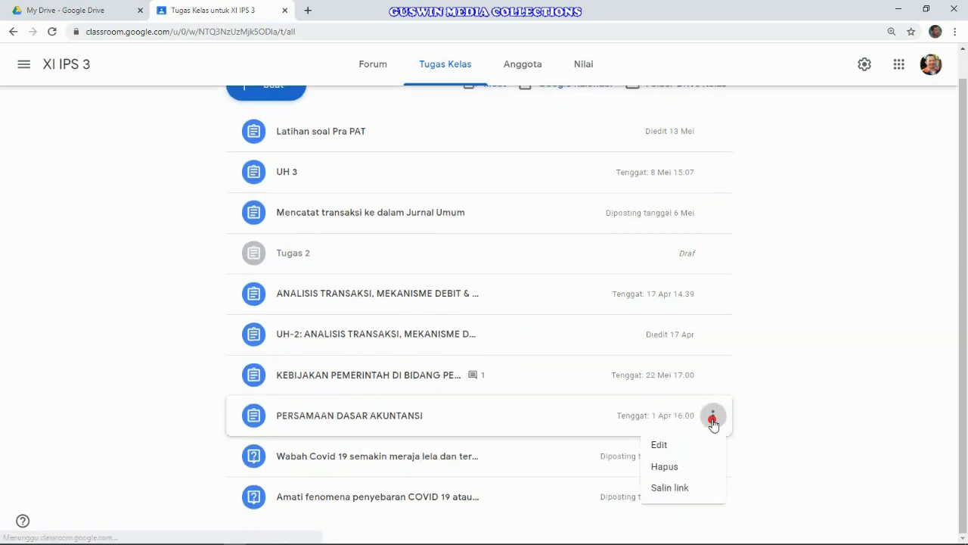
pyautogui.click(673, 465)
pyautogui.click(551, 322)
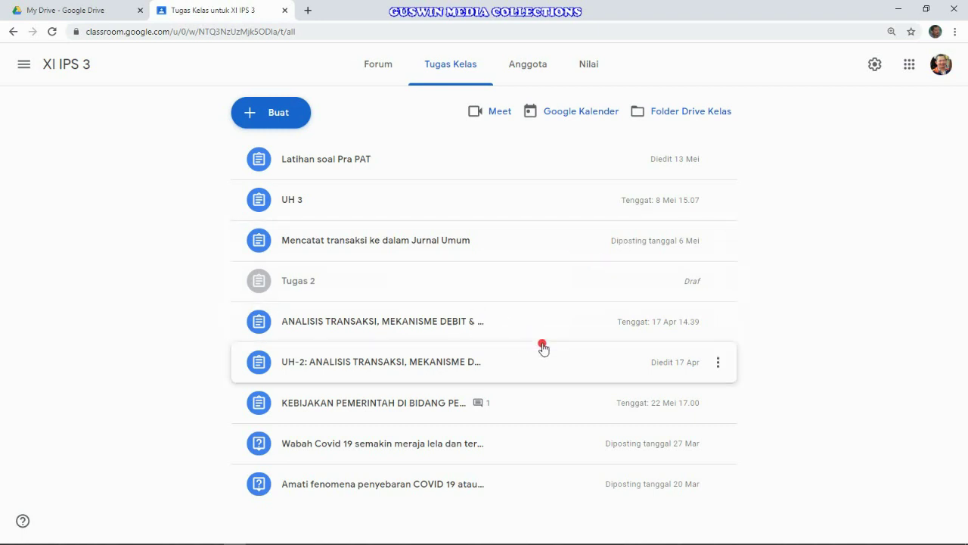
# - Delete the "Latihan soal Pra PAT" assignment from the classwork list and confirm
pyautogui.click(717, 161)
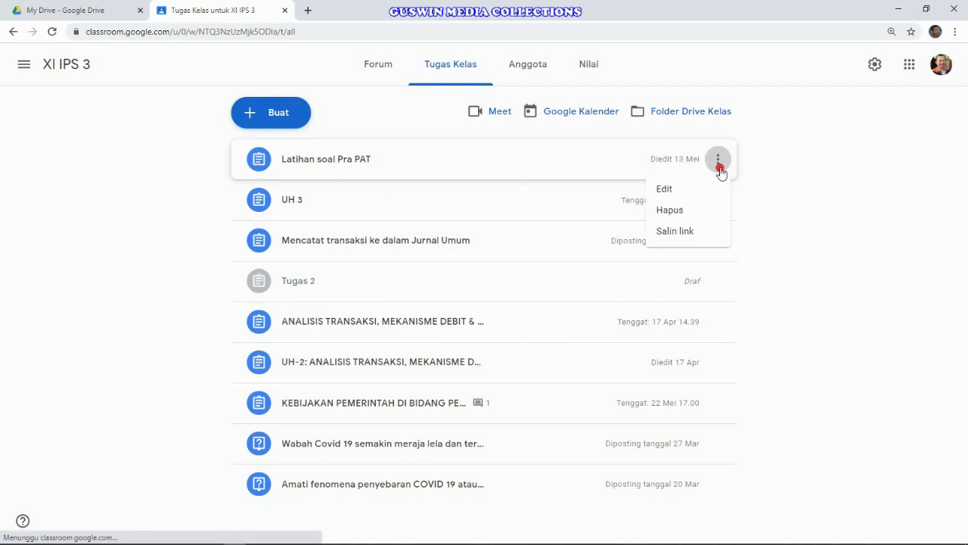
pyautogui.click(693, 217)
pyautogui.click(559, 322)
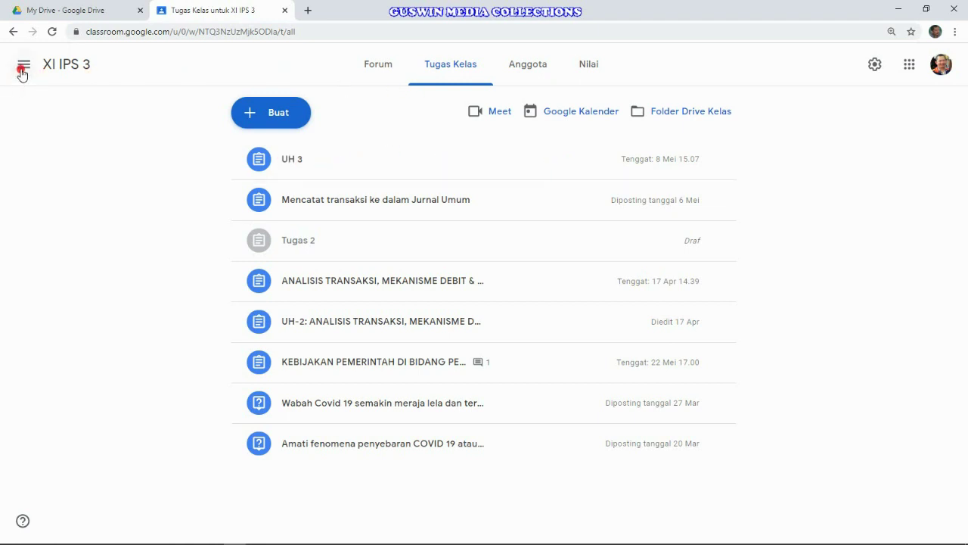
# - Review the posts left in the XI IPS 3 forum
pyautogui.click(368, 63)
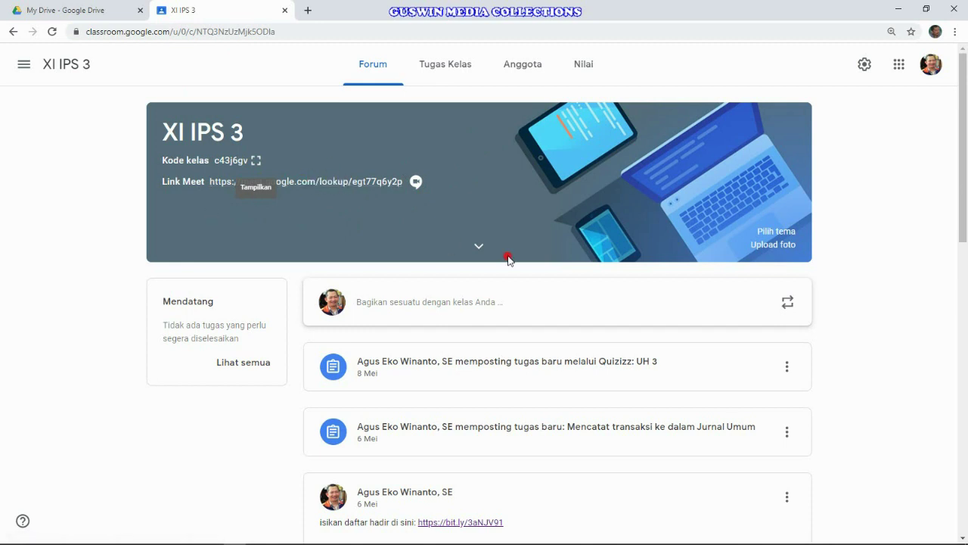
pyautogui.scroll(-4, 509, 257)
pyautogui.scroll(4, 506, 257)
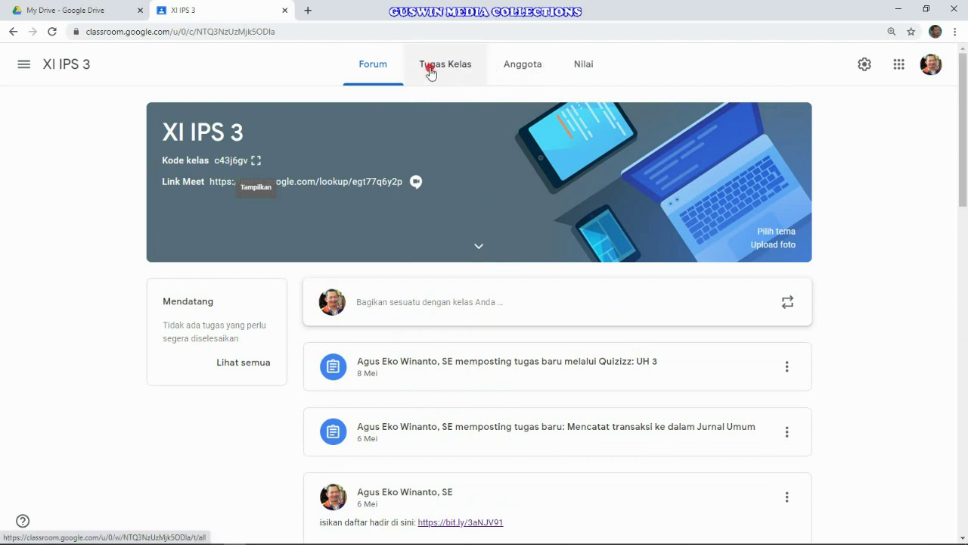
# - Switch to the XII IPA 2 class, check its classwork page and open its member list
pyautogui.click(23, 63)
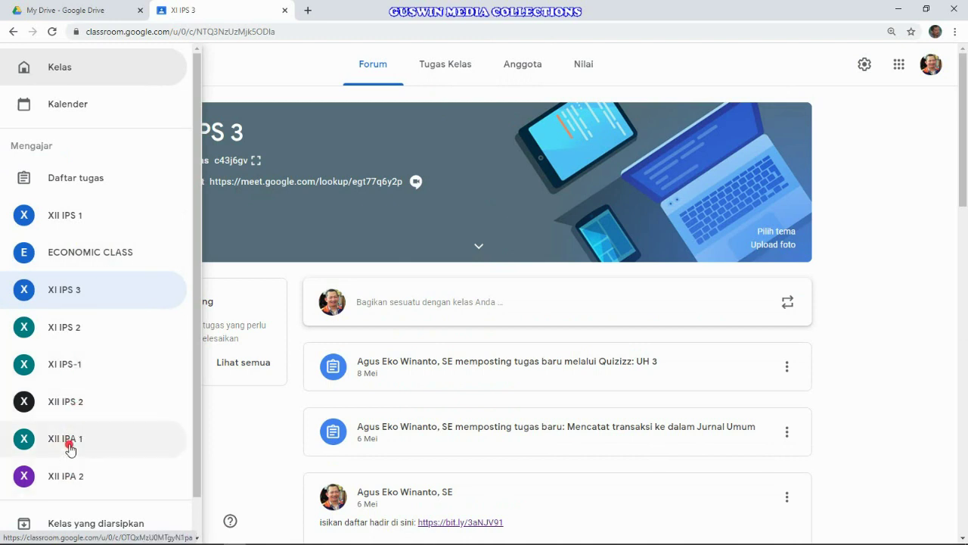
pyautogui.click(65, 478)
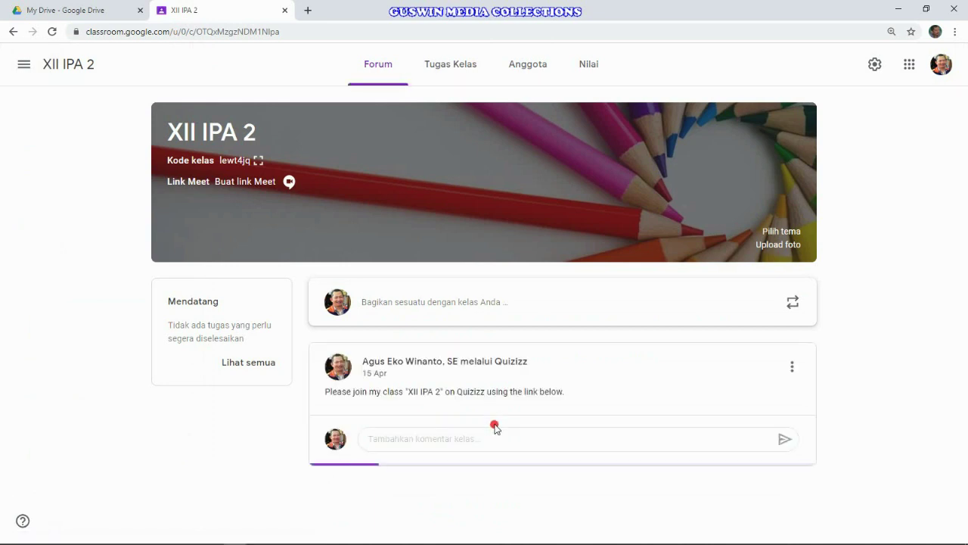
pyautogui.click(441, 68)
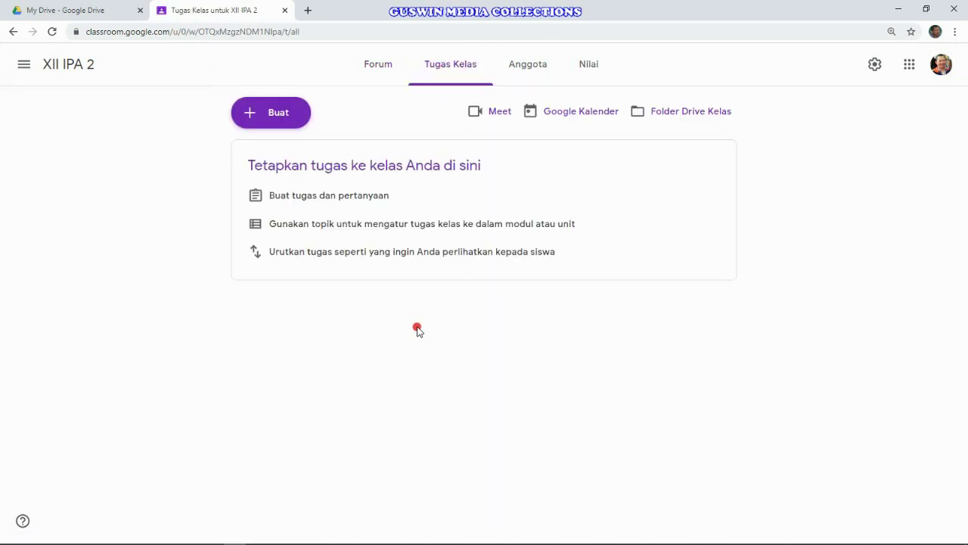
pyautogui.click(517, 67)
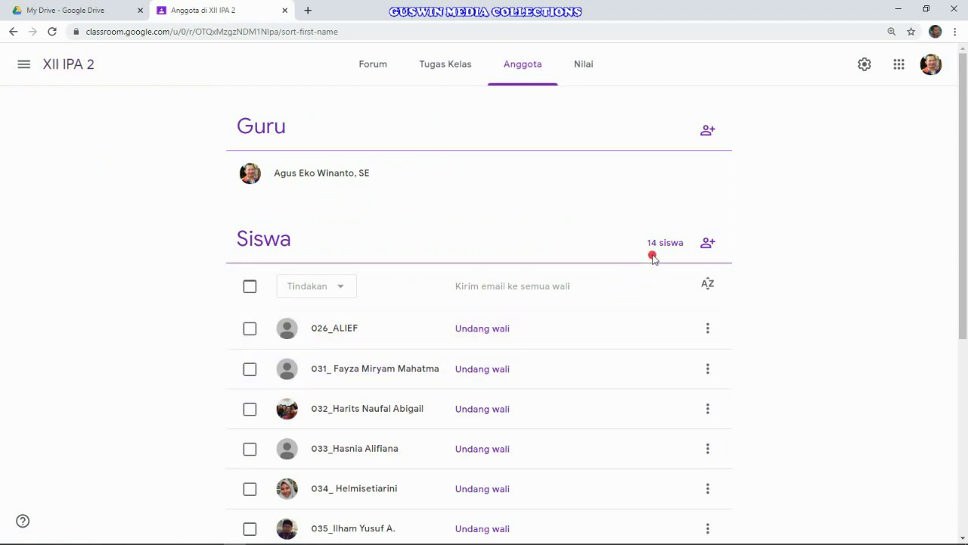
# - Remove all students from the XII IPA 2 class, confirm the removal and check the class's gradebook
pyautogui.scroll(-3, 425, 354)
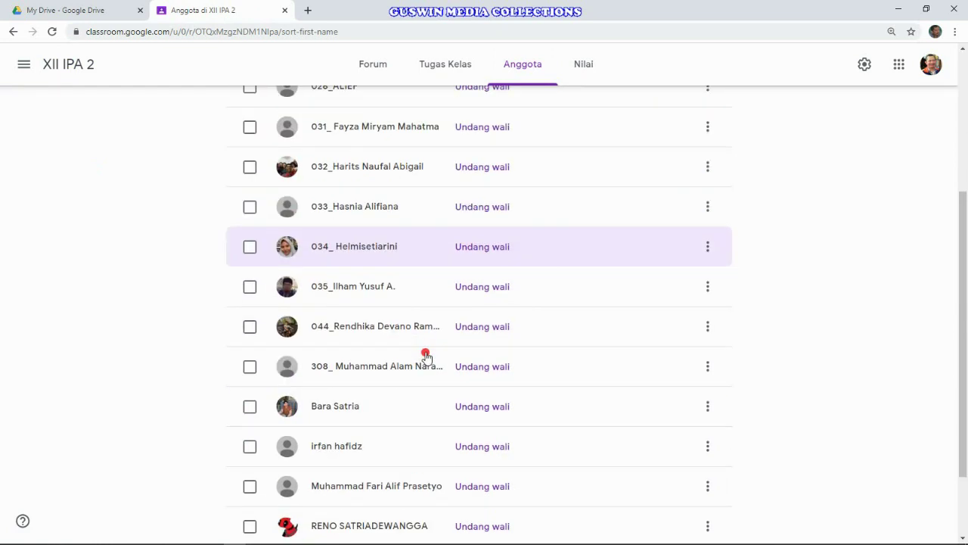
pyautogui.scroll(3, 424, 355)
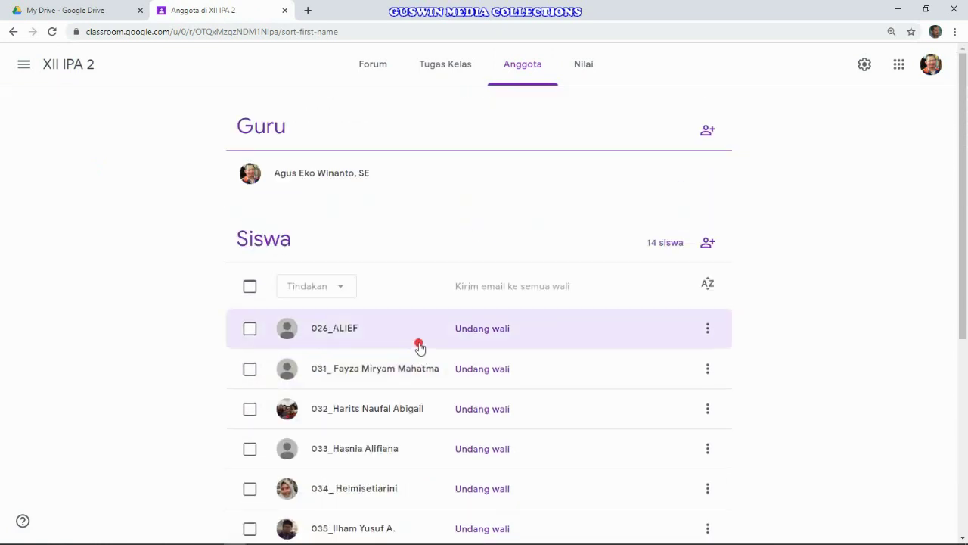
pyautogui.click(253, 289)
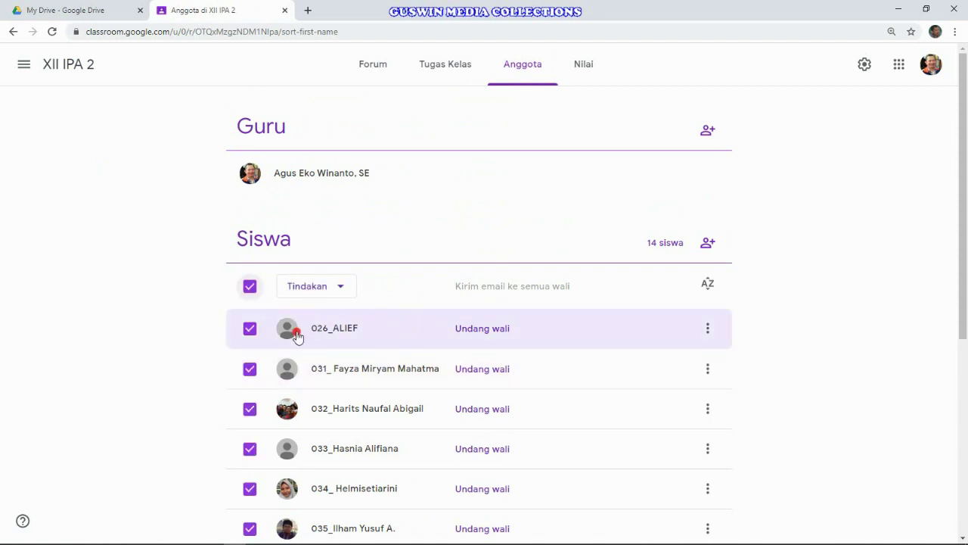
pyautogui.scroll(-1, 343, 344)
pyautogui.scroll(1, 330, 340)
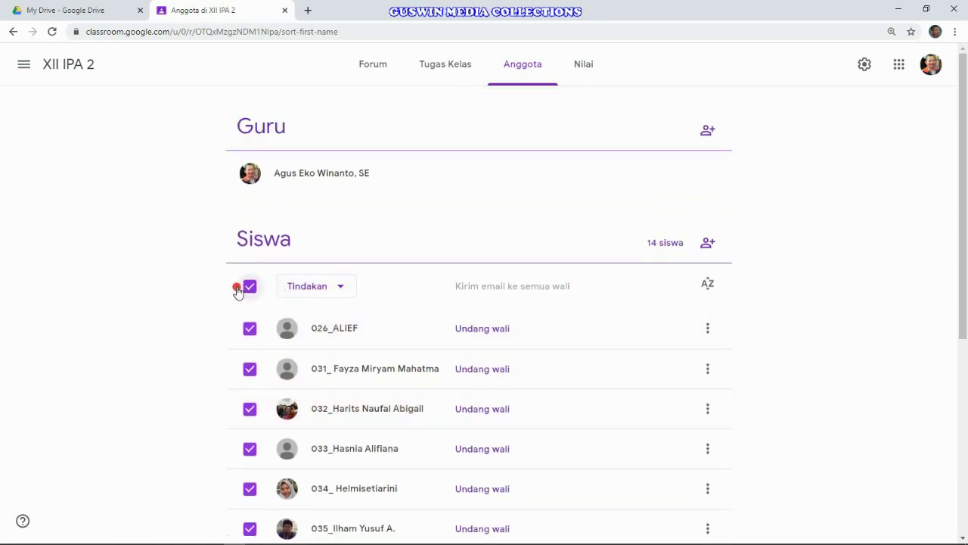
pyautogui.click(341, 292)
pyautogui.click(337, 351)
pyautogui.click(621, 435)
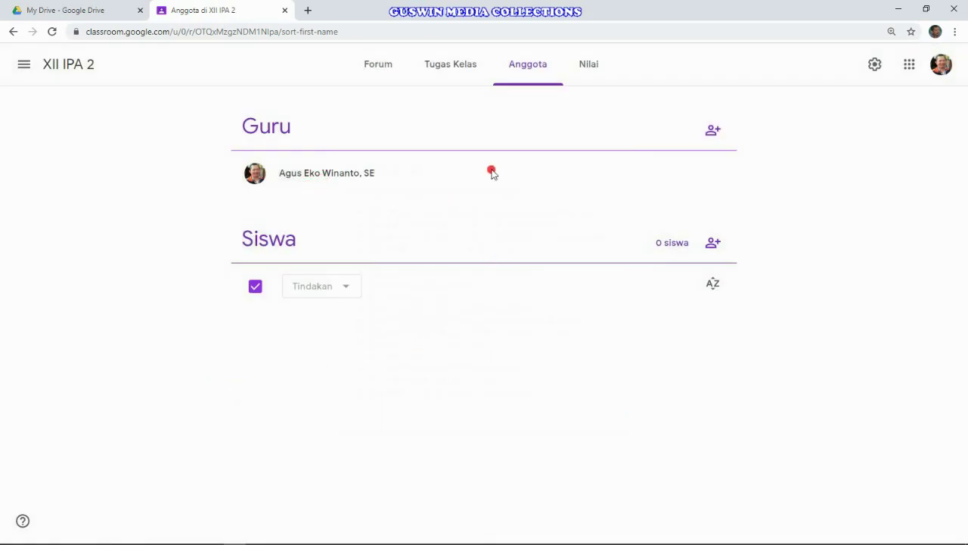
pyautogui.click(594, 71)
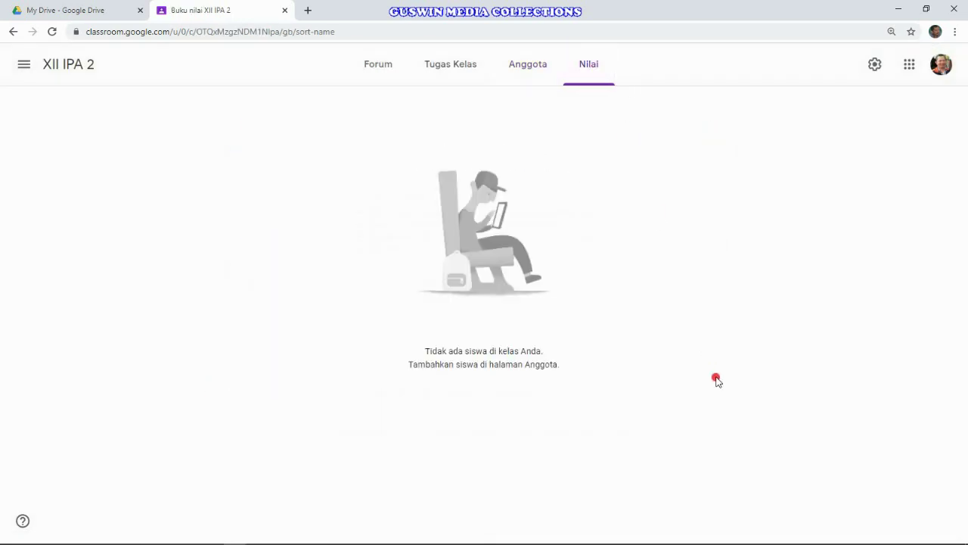
# - Go back to the class overview, open the XI IPS 2 class and view its gradebook and member list
pyautogui.click(25, 68)
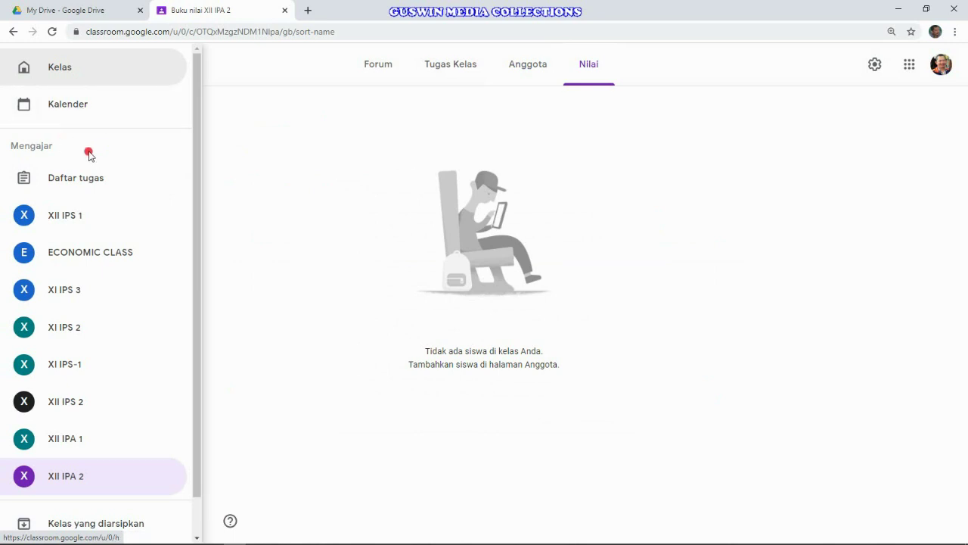
pyautogui.click(61, 66)
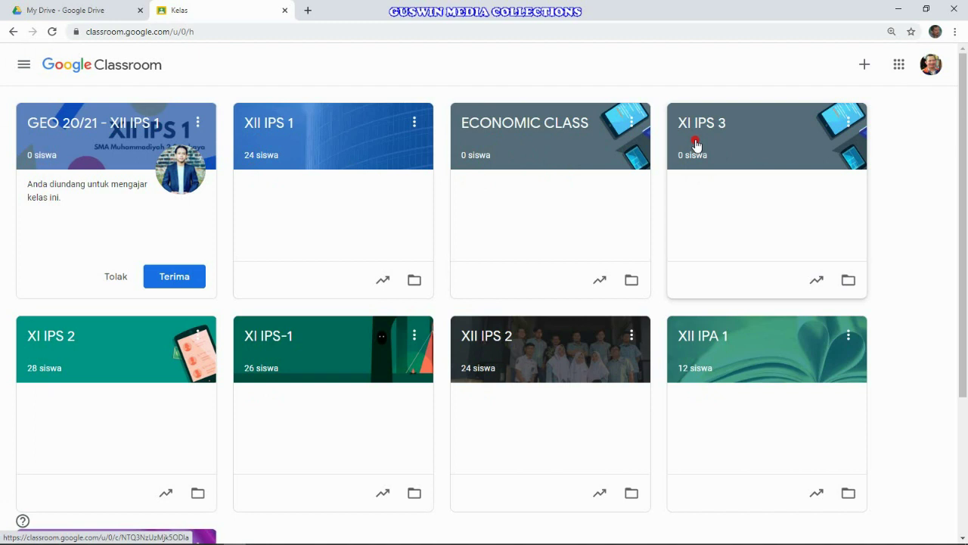
pyautogui.click(88, 356)
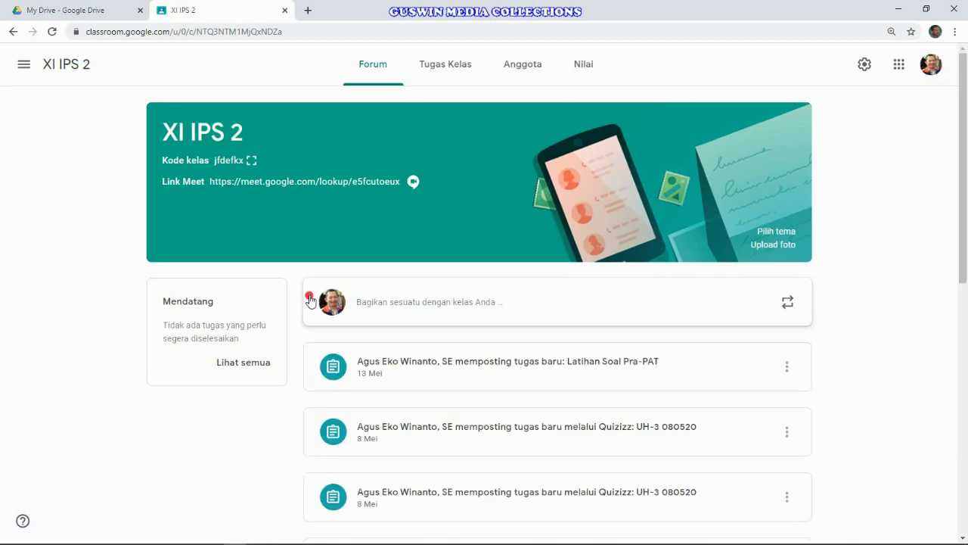
pyautogui.click(583, 69)
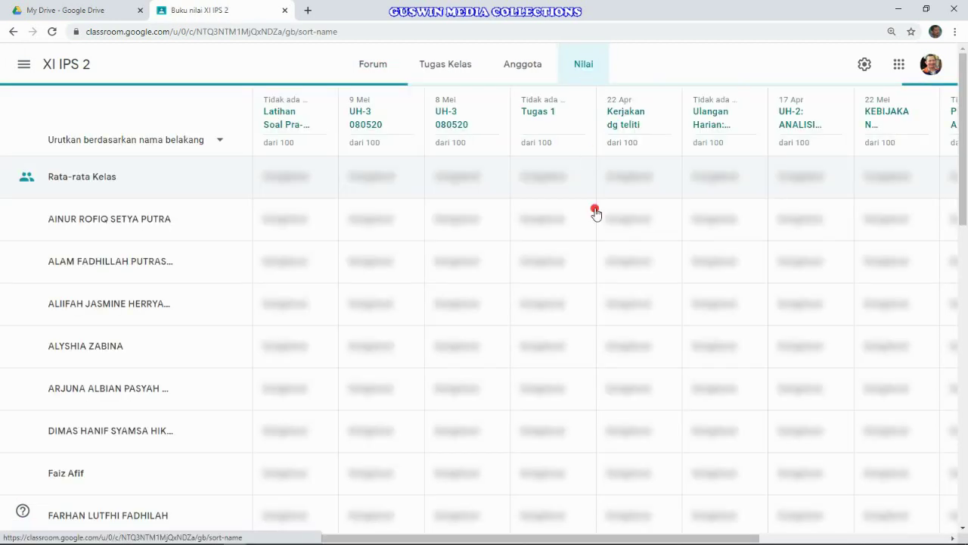
pyautogui.click(528, 69)
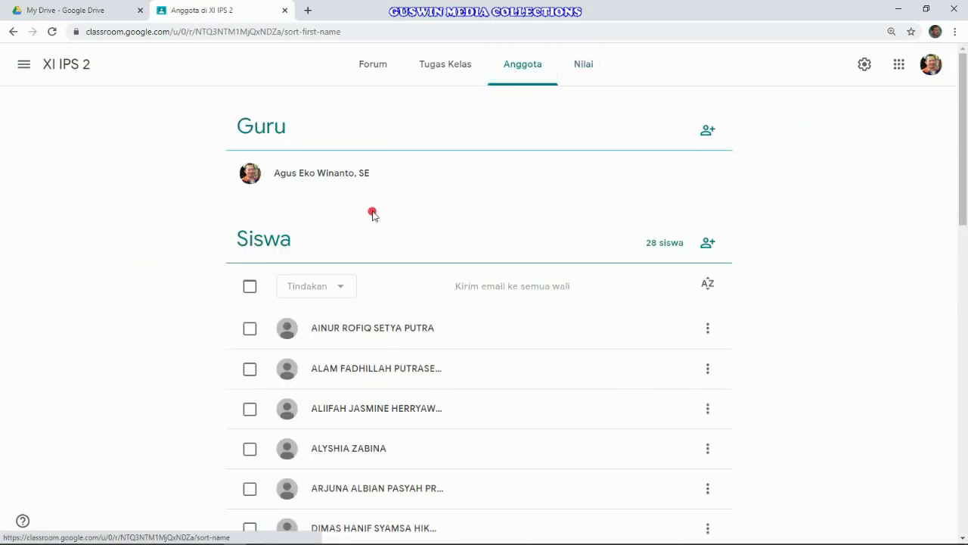
# - Remove all students from the XI IPS 2 class and confirm the removal
pyautogui.scroll(-2, 371, 483)
pyautogui.scroll(2, 359, 454)
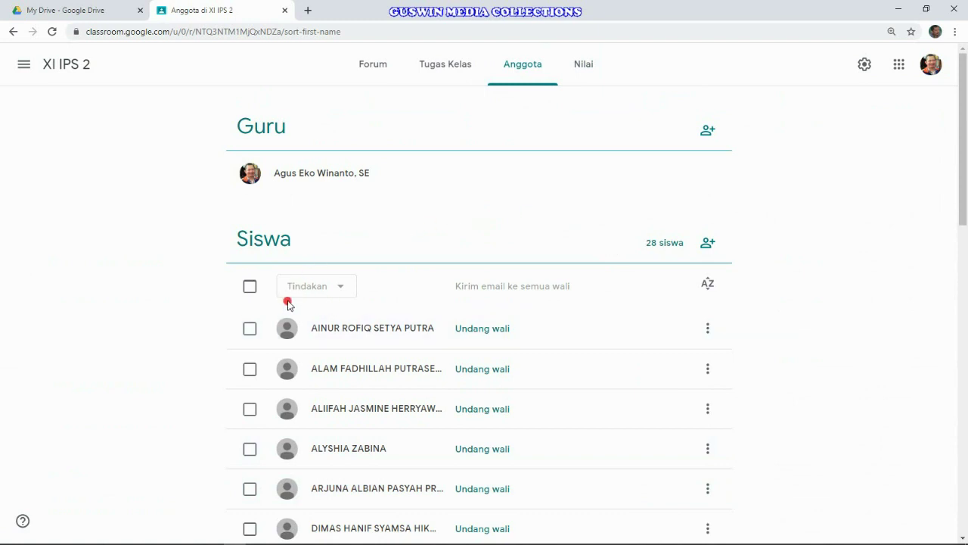
pyautogui.click(250, 286)
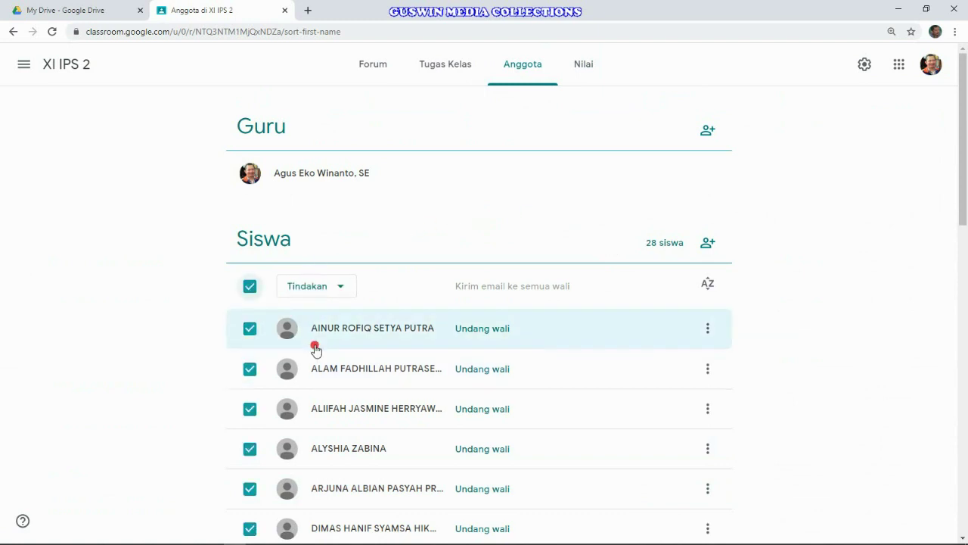
pyautogui.click(335, 288)
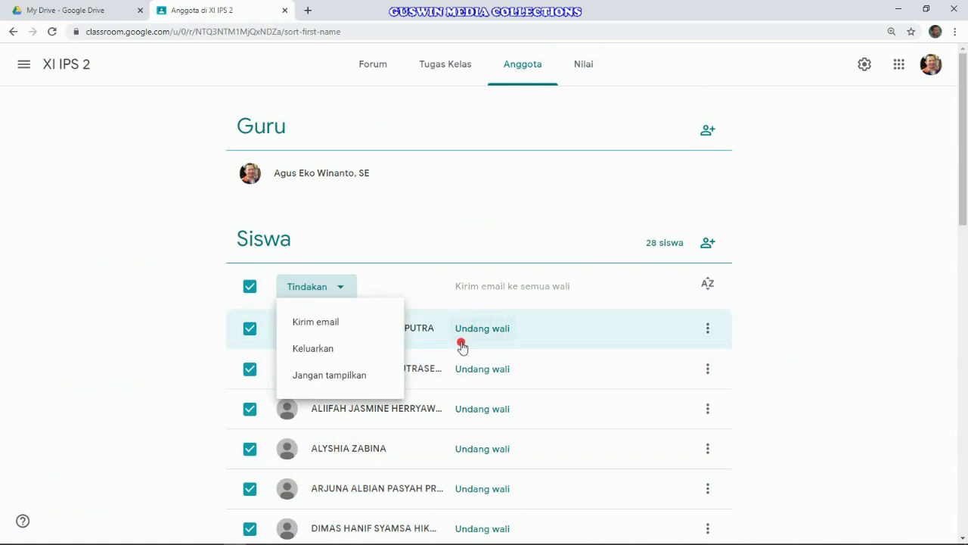
pyautogui.click(372, 342)
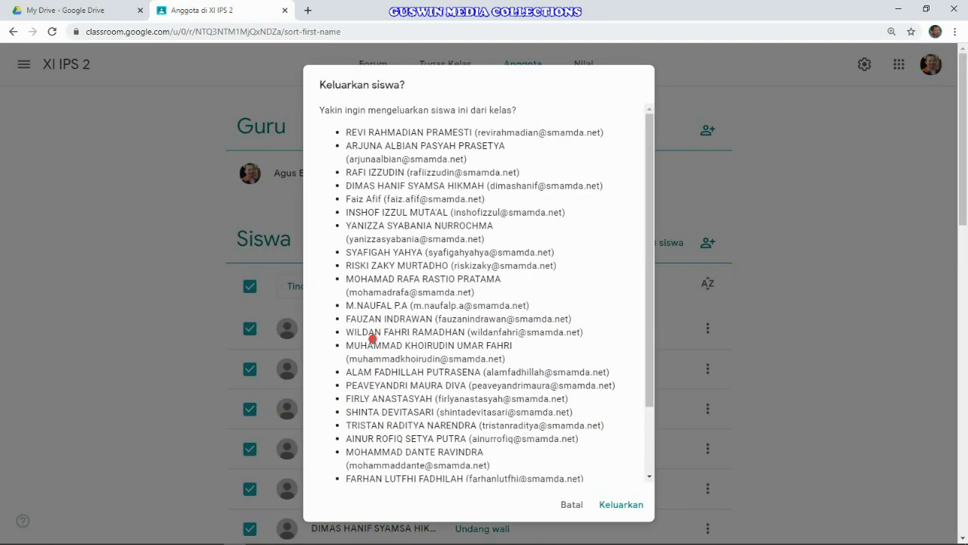
pyautogui.click(618, 504)
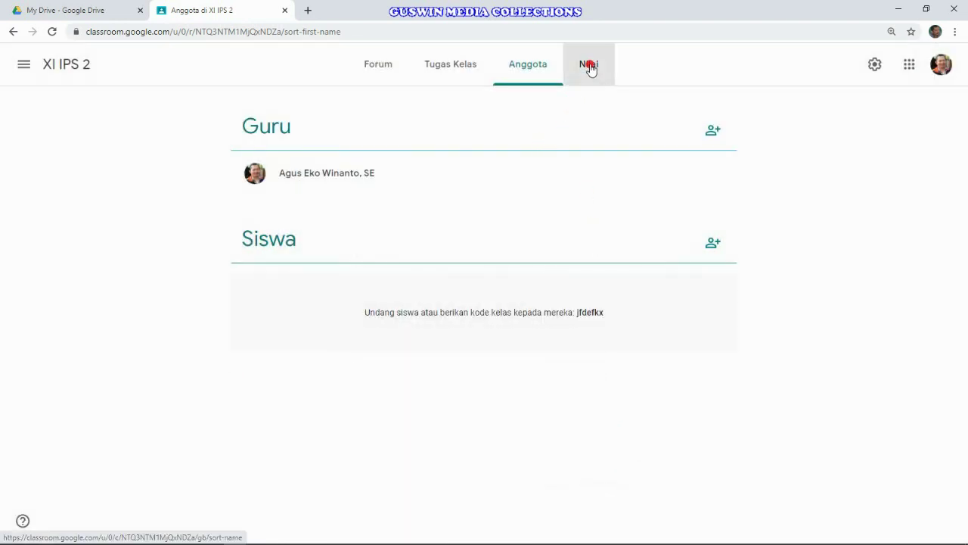
# - Check the gradebook, classwork and member list of the XI IPS 2 class
pyautogui.click(592, 66)
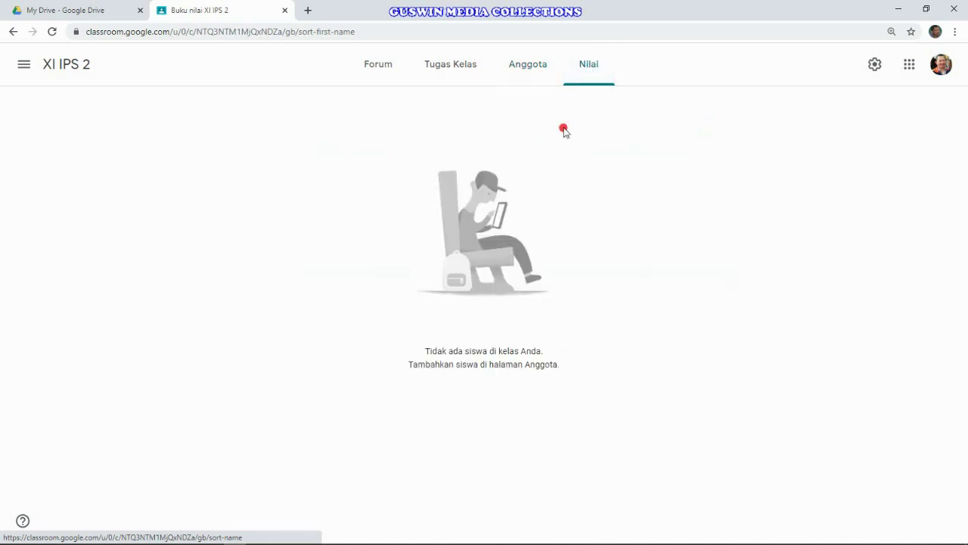
pyautogui.click(458, 69)
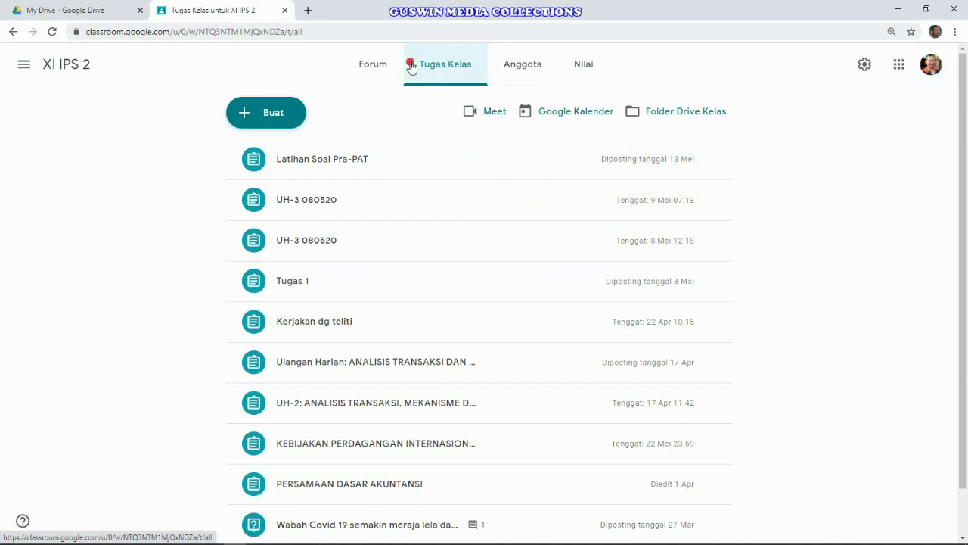
pyautogui.click(506, 69)
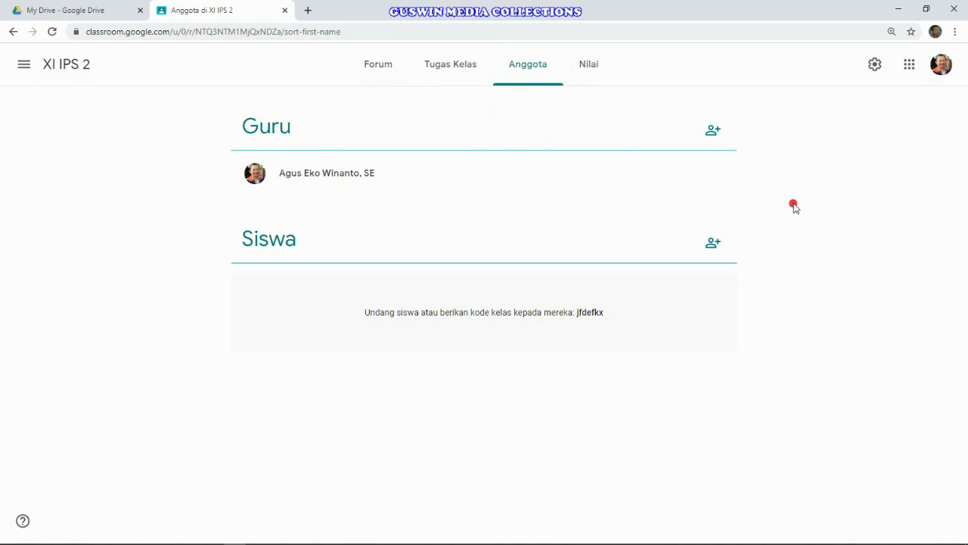
pyautogui.click(27, 65)
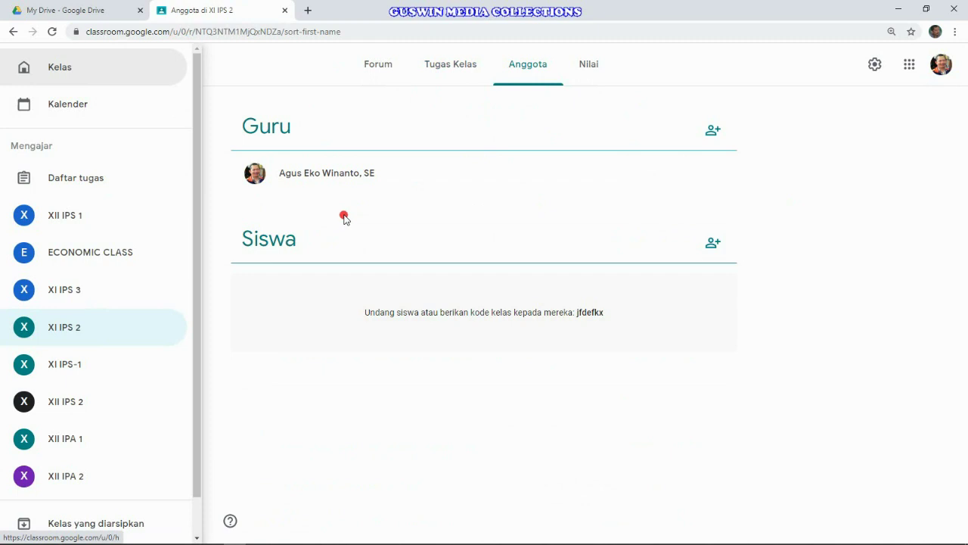
pyautogui.click(261, 378)
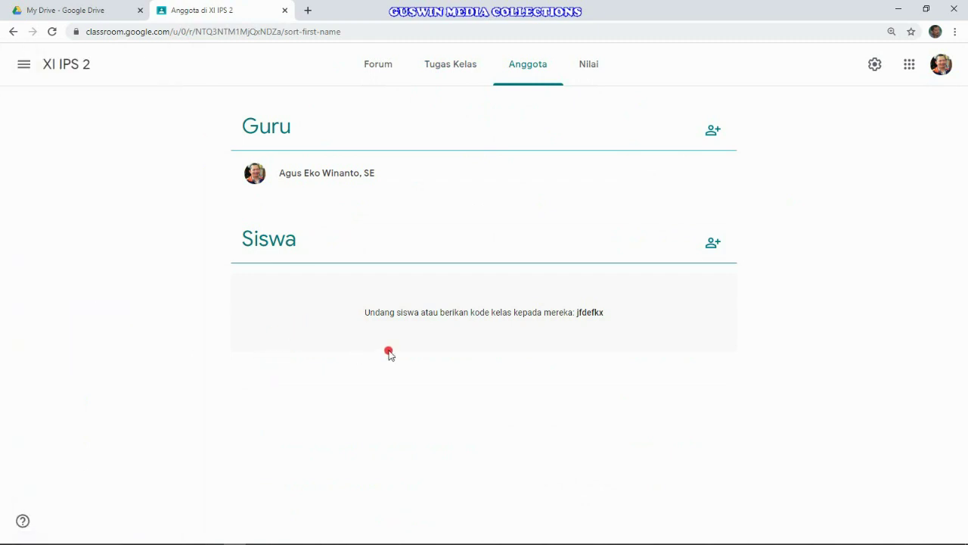
# - From the class overview, rename the XI IPS 2 class as "XI BAHASA", save it and minimize the browser
pyautogui.click(24, 64)
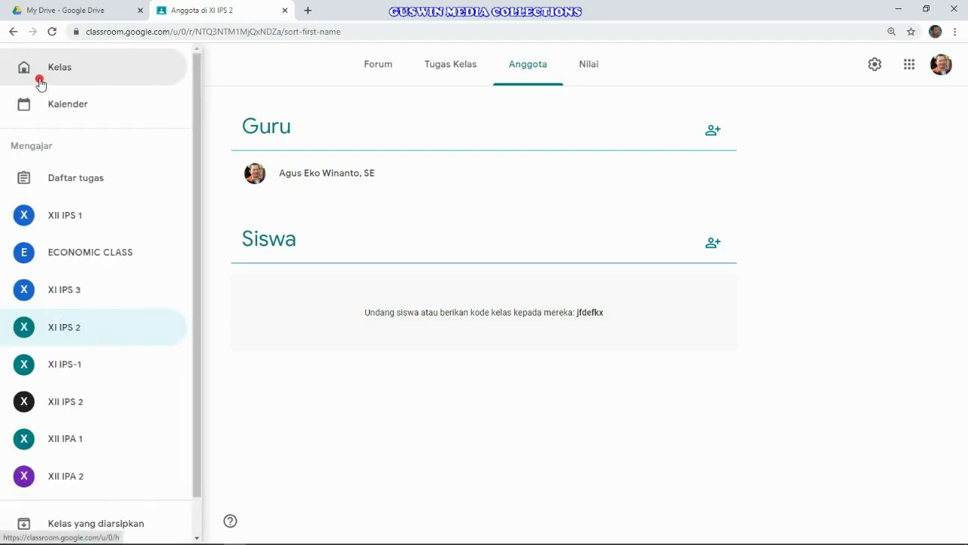
pyautogui.click(60, 71)
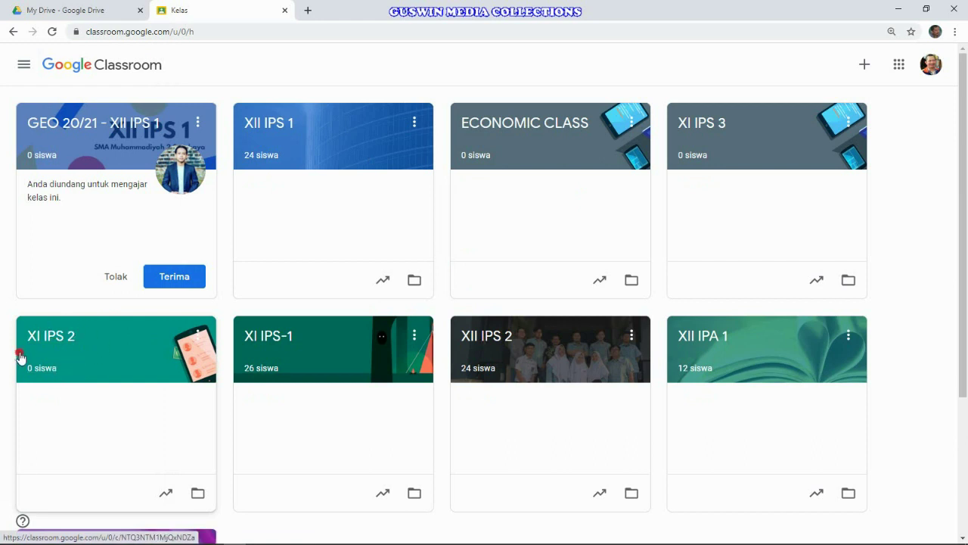
pyautogui.click(197, 335)
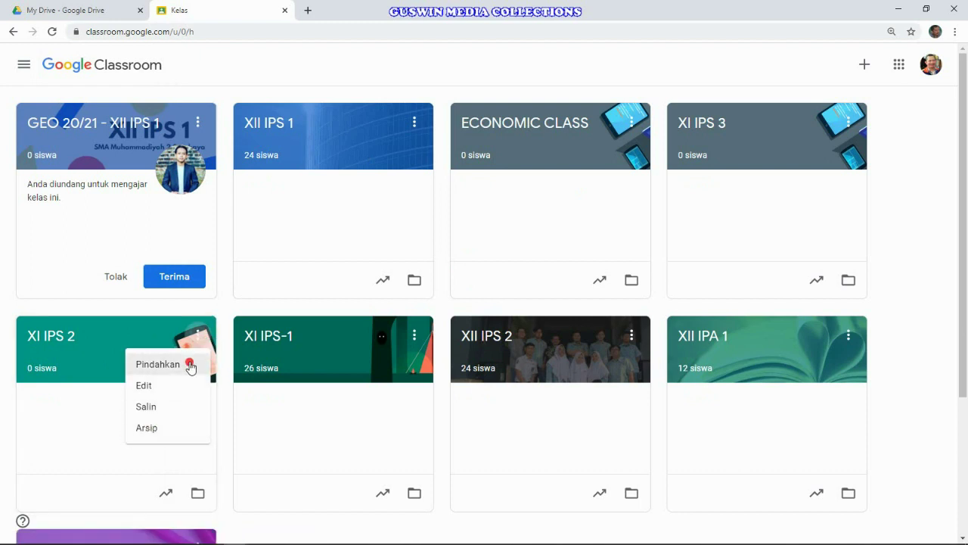
pyautogui.click(145, 387)
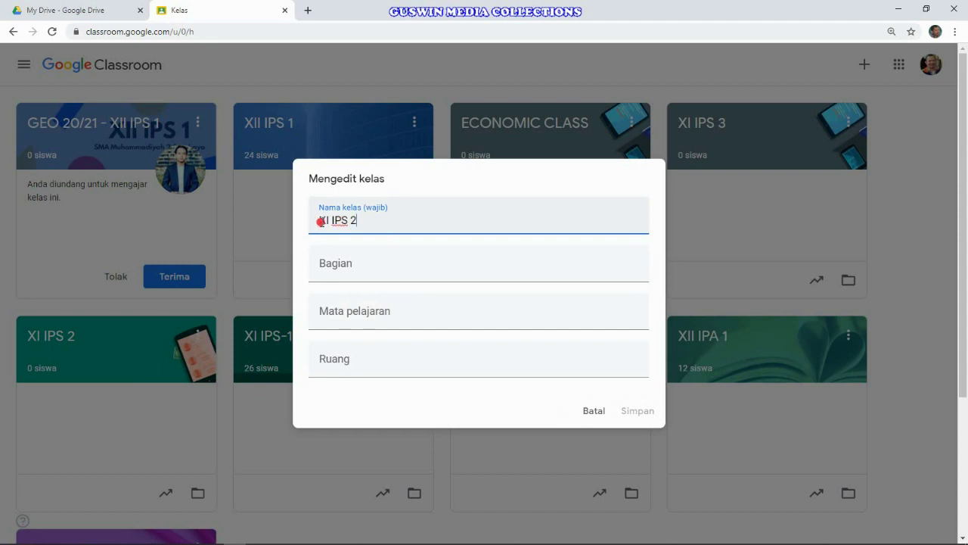
pyautogui.moveTo(320, 220); pyautogui.dragTo(390, 218)
pyautogui.click(360, 222)
pyautogui.write('BAHASA')
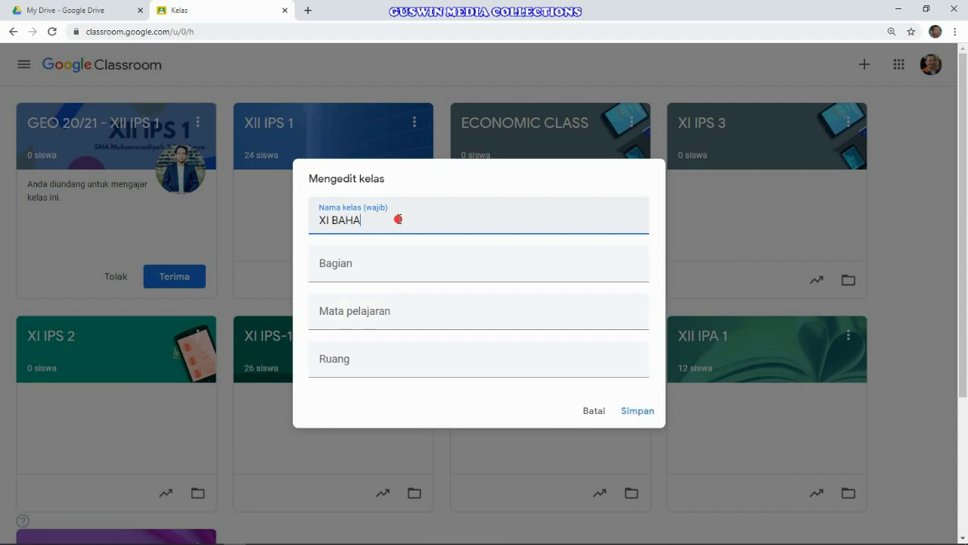
pyautogui.click(634, 414)
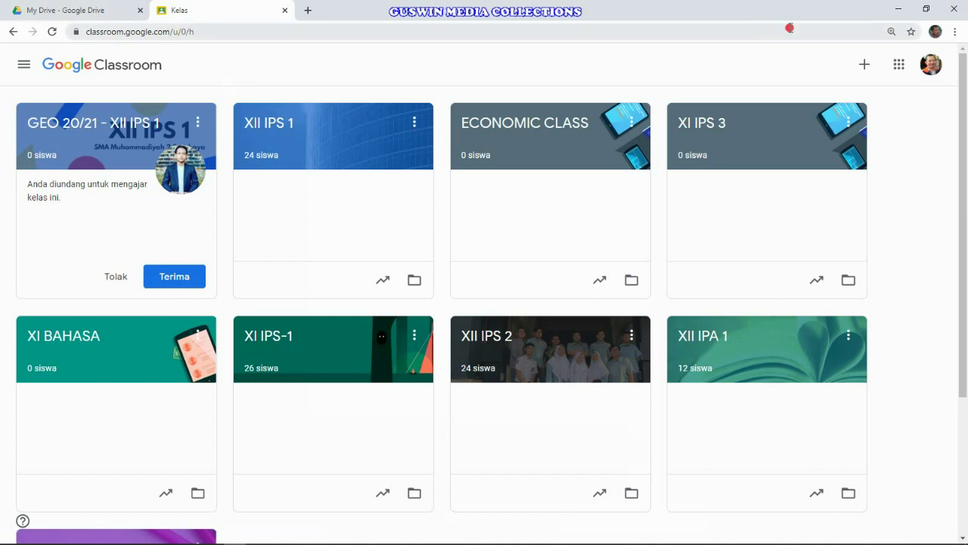
pyautogui.click(899, 9)
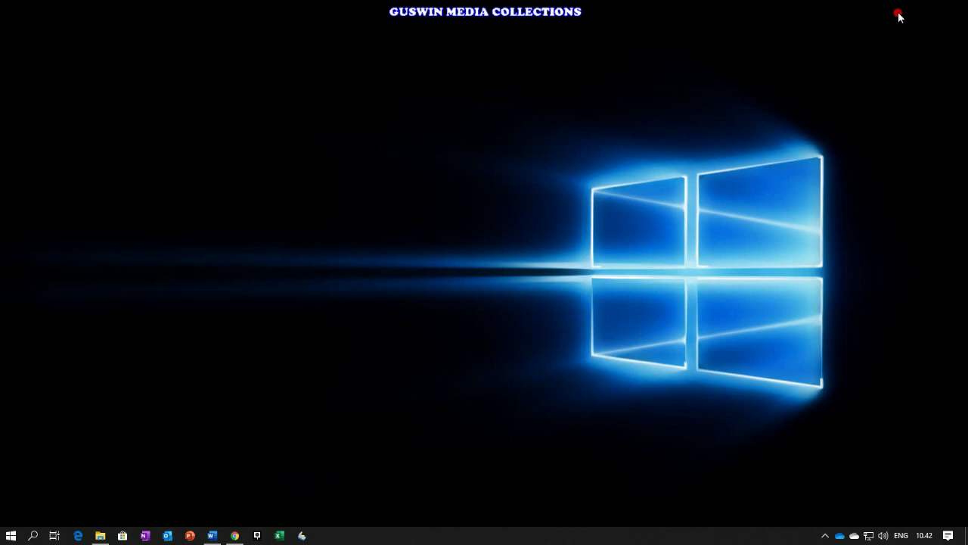